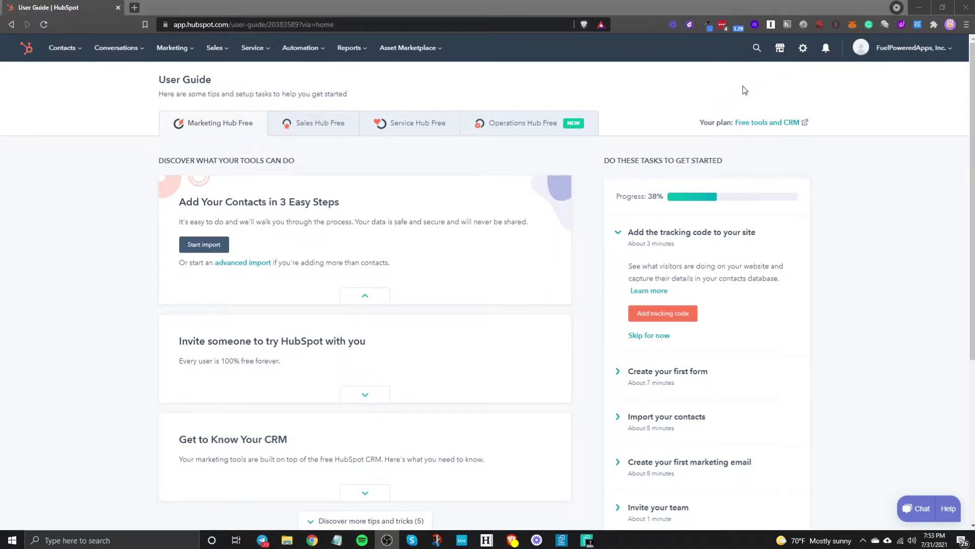
Go to the Forms page through the Marketing menu's Lead Capture submenu.
left_click(184, 58)
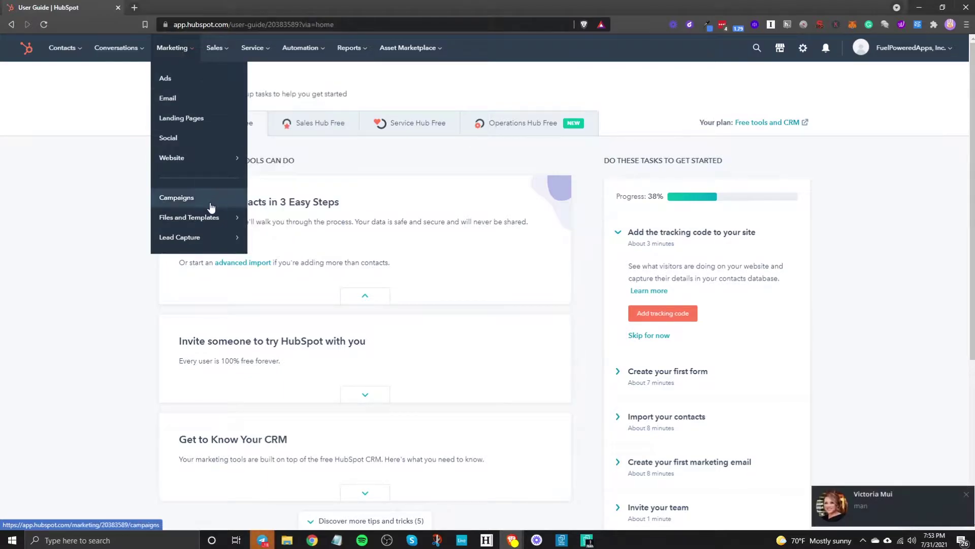
mouse_move(204, 228)
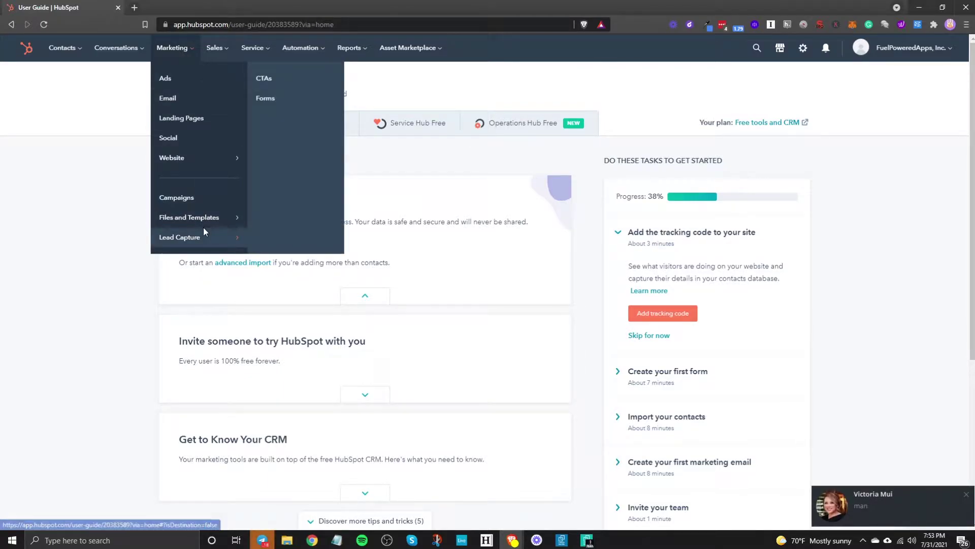
left_click(267, 104)
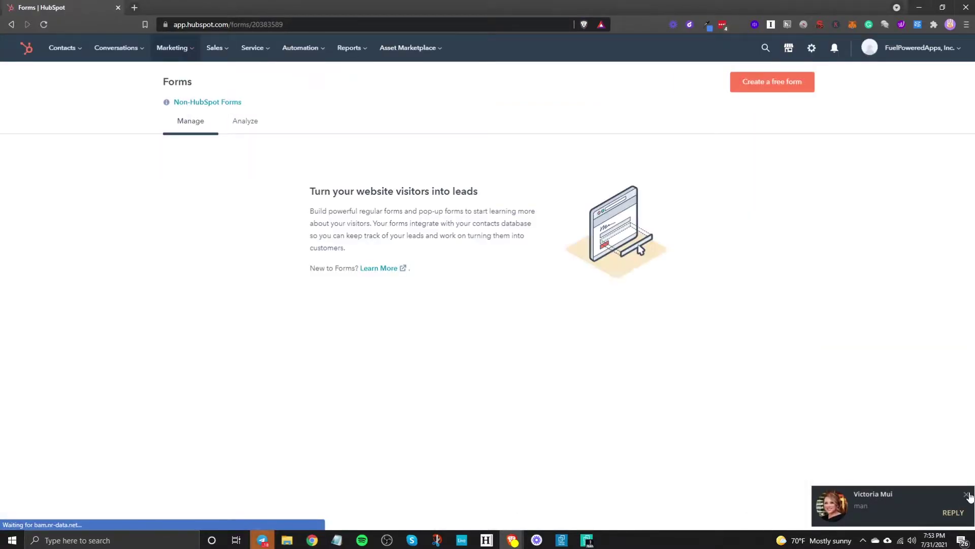
Dismiss the chat notification and start creating a new form.
left_click(966, 494)
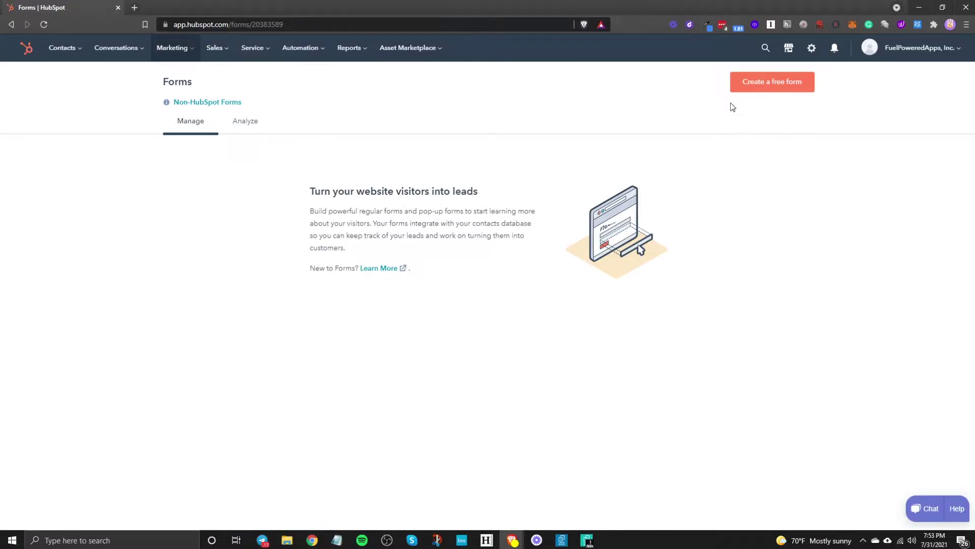
left_click(762, 84)
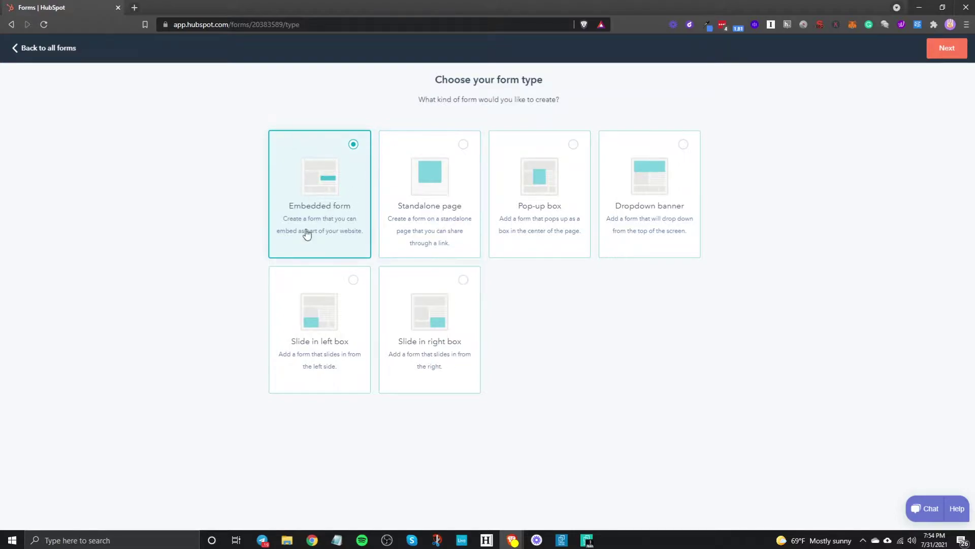
Confirm the Embedded form type, browse the templates, and start from the Blank template.
left_click(951, 51)
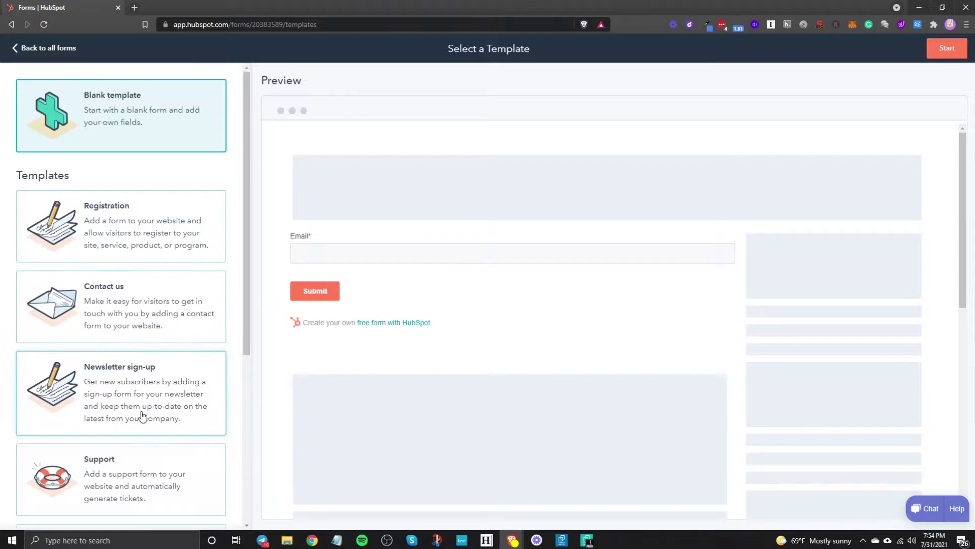
scroll(142, 416, "down", 5)
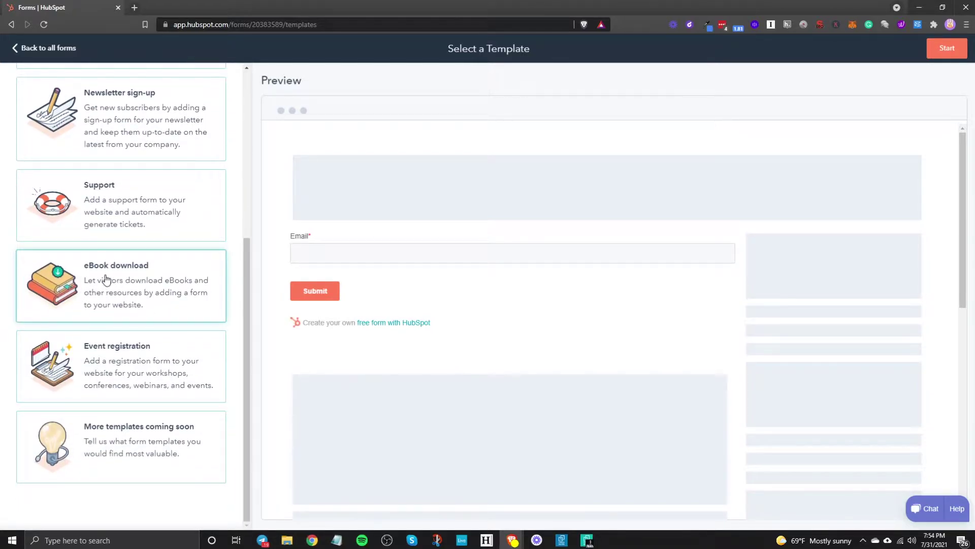
scroll(158, 406, "up", 1)
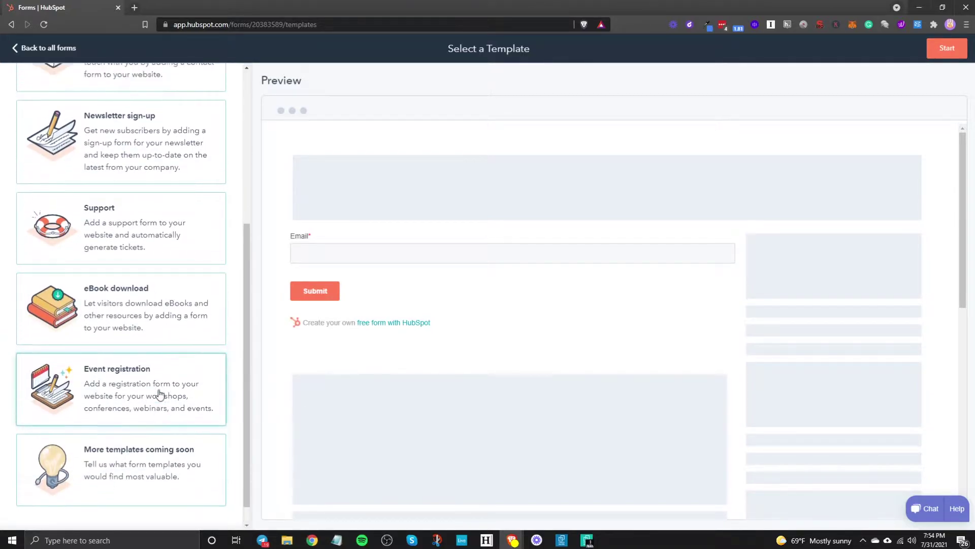
scroll(158, 394, "up", 5)
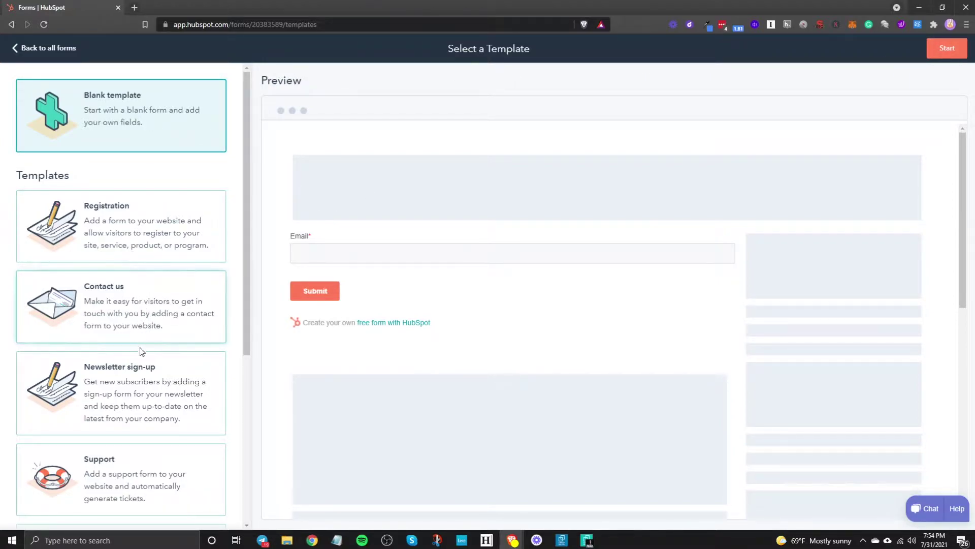
scroll(131, 436, "down", 5)
scroll(128, 435, "up", 5)
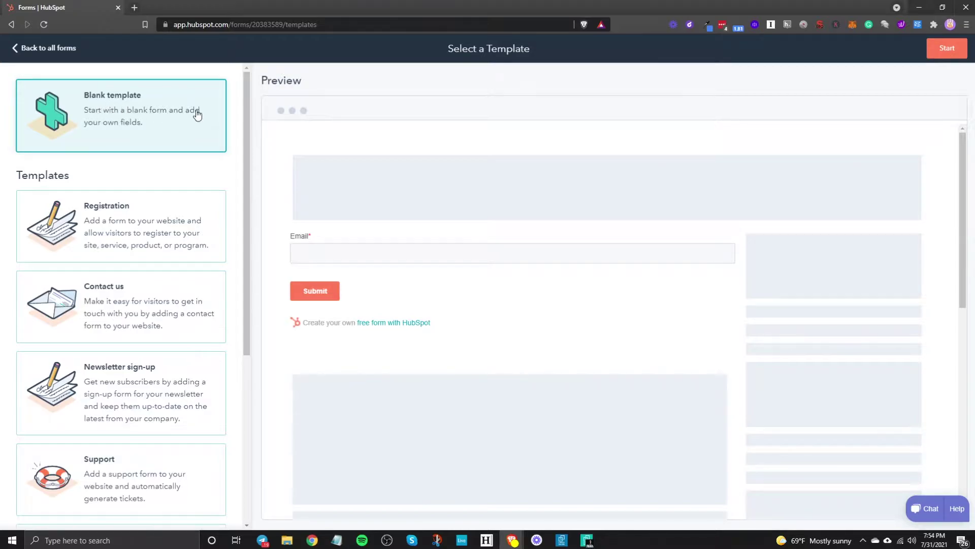
left_click(948, 53)
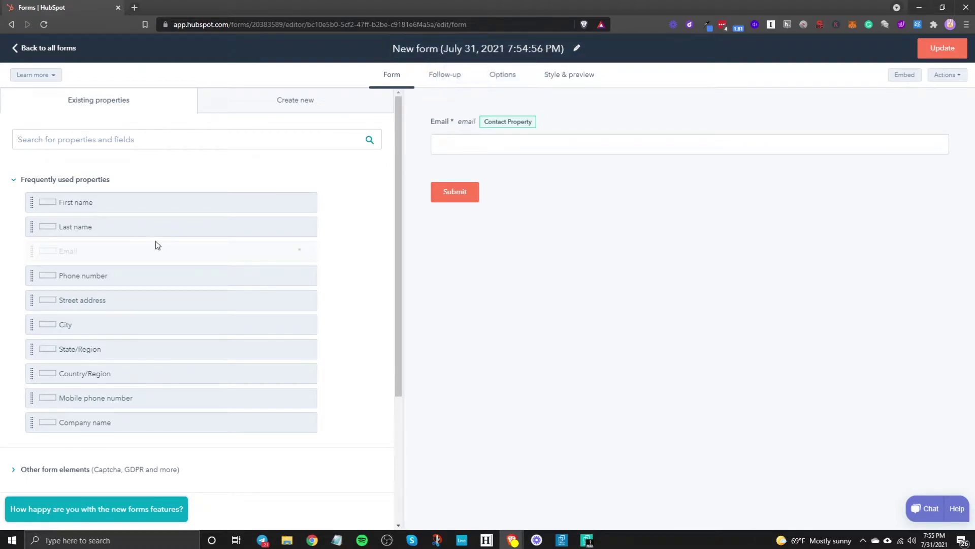
Drag First name and Last name in above Email, and Phone number in below it.
left_click_drag(74, 204, 458, 113)
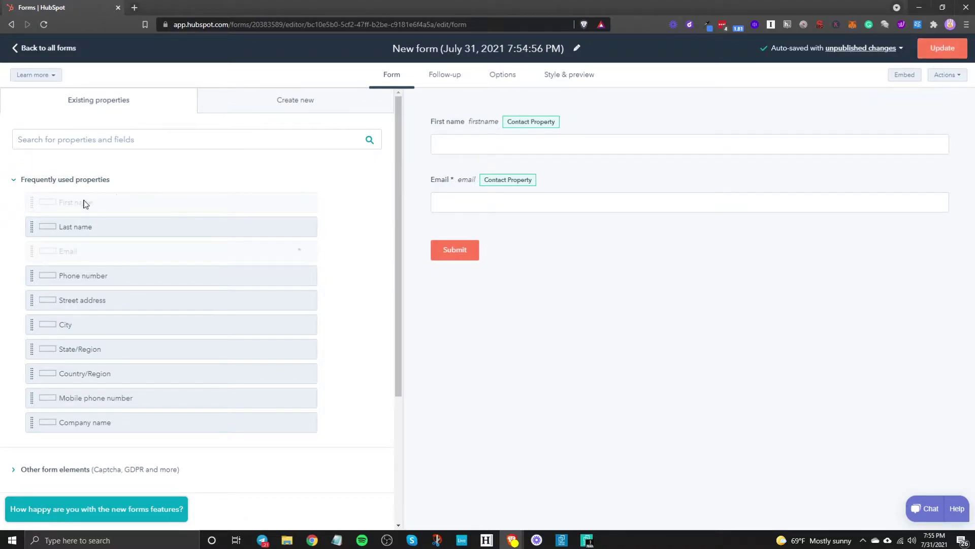
left_click_drag(62, 227, 446, 163)
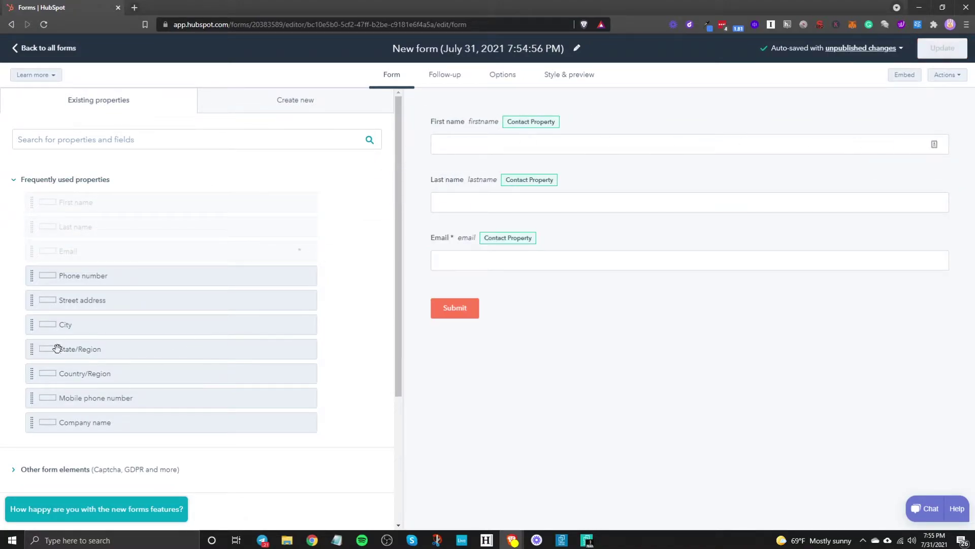
left_click_drag(57, 277, 443, 285)
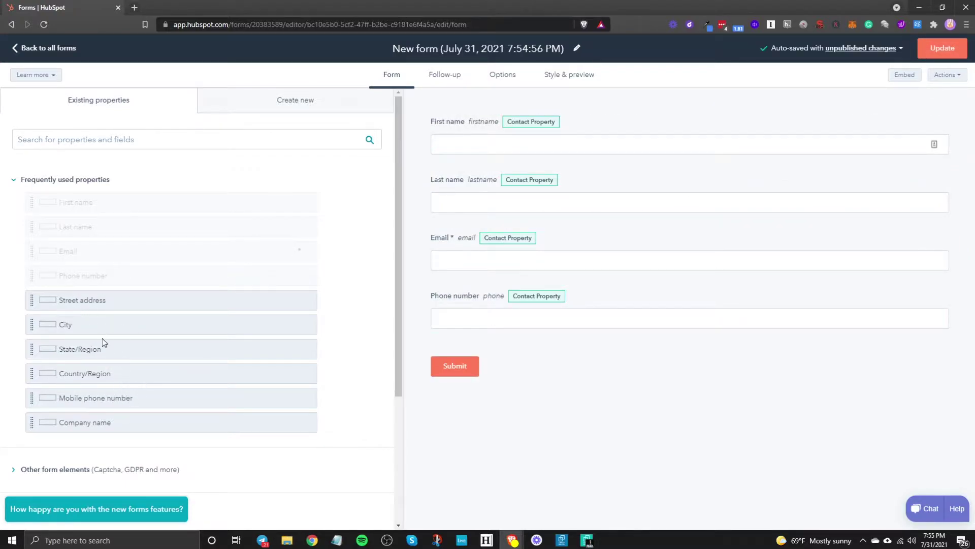
scroll(102, 342, "down", 4)
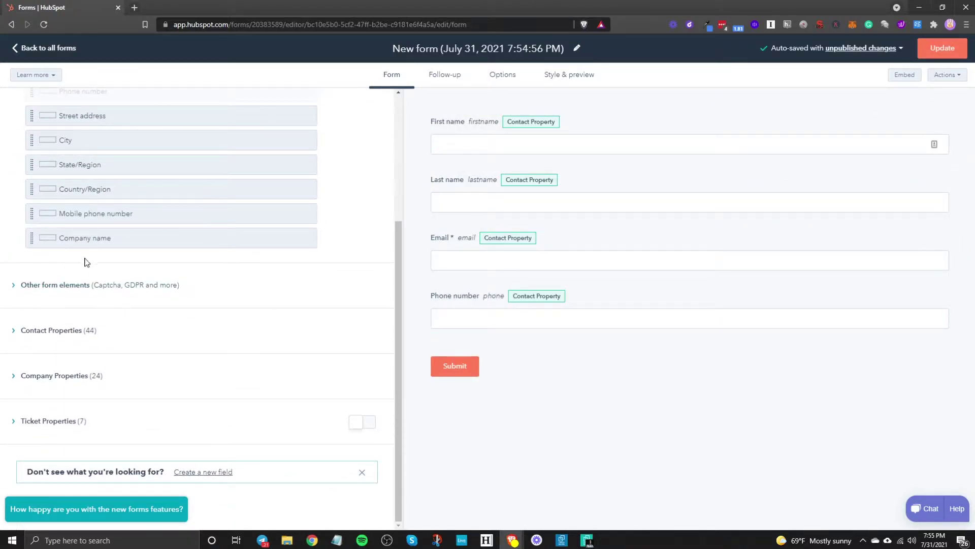
left_click(62, 286)
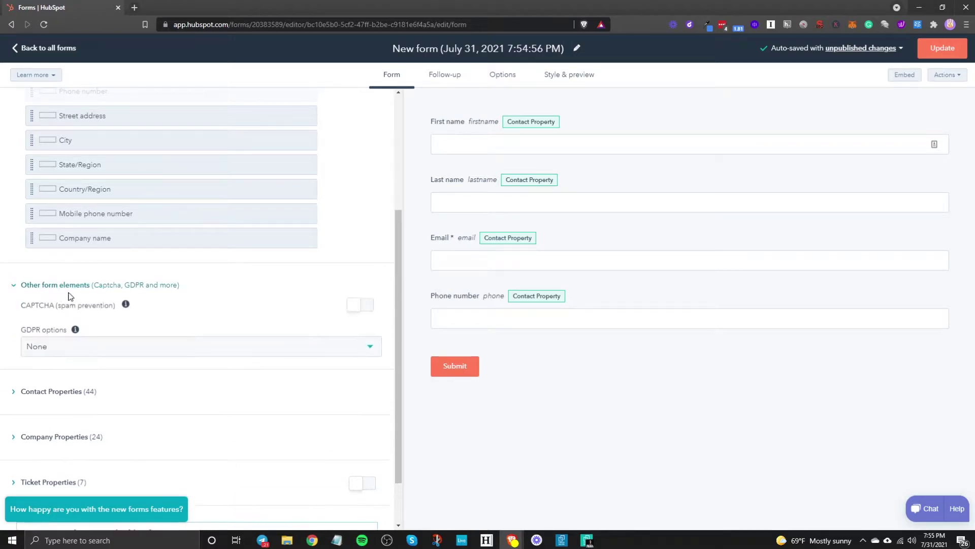
scroll(57, 362, "down", 1)
left_click(65, 331)
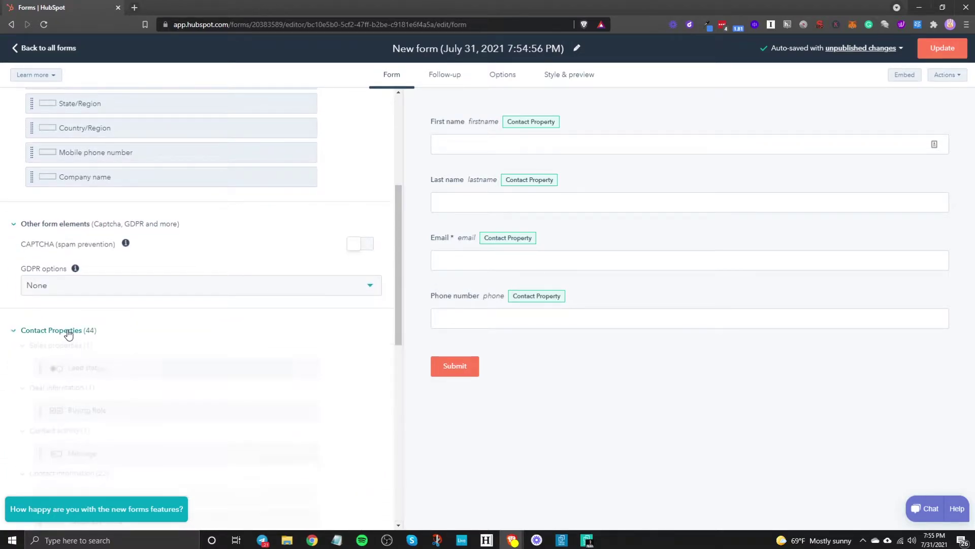
scroll(89, 363, "down", 3)
scroll(96, 258, "up", 2)
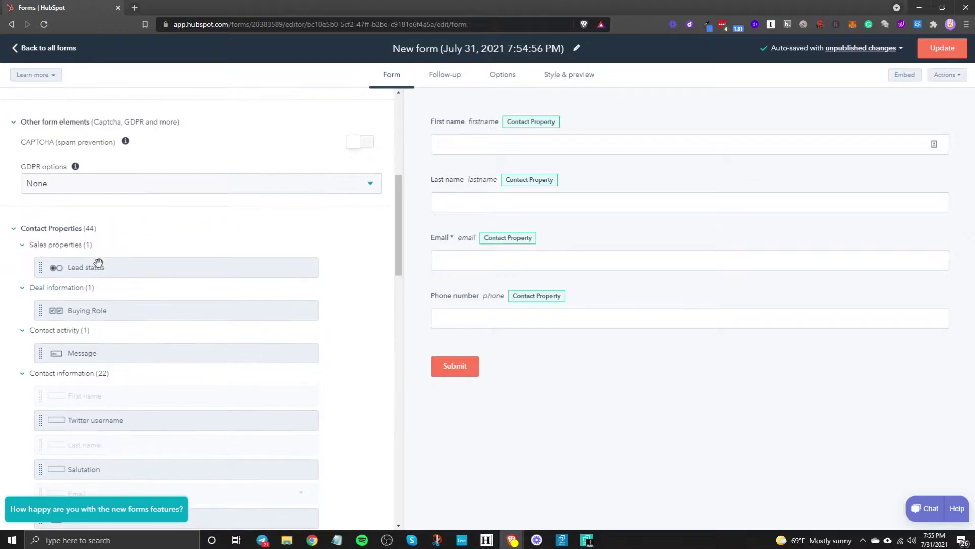
scroll(98, 309, "down", 2)
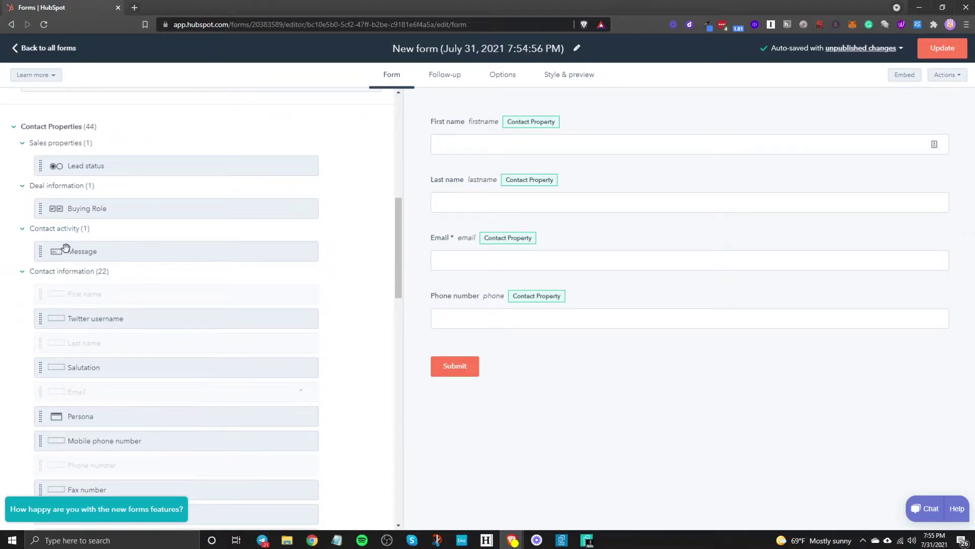
scroll(152, 346, "down", 6)
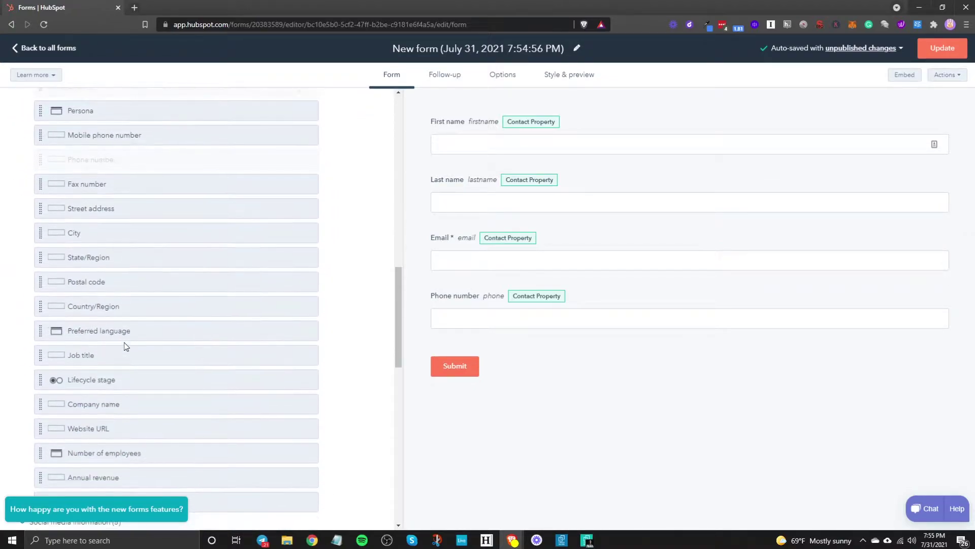
scroll(97, 345, "down", 15)
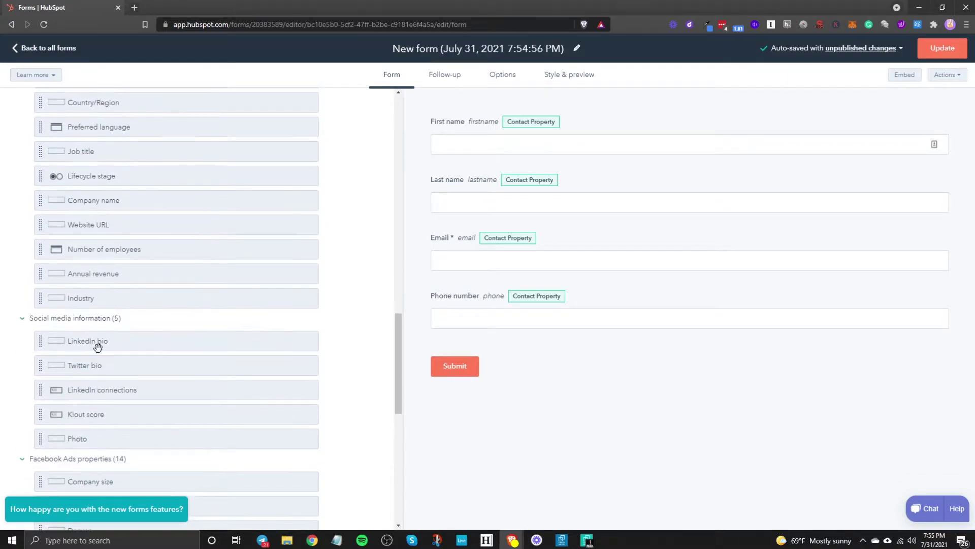
scroll(103, 352, "down", 1)
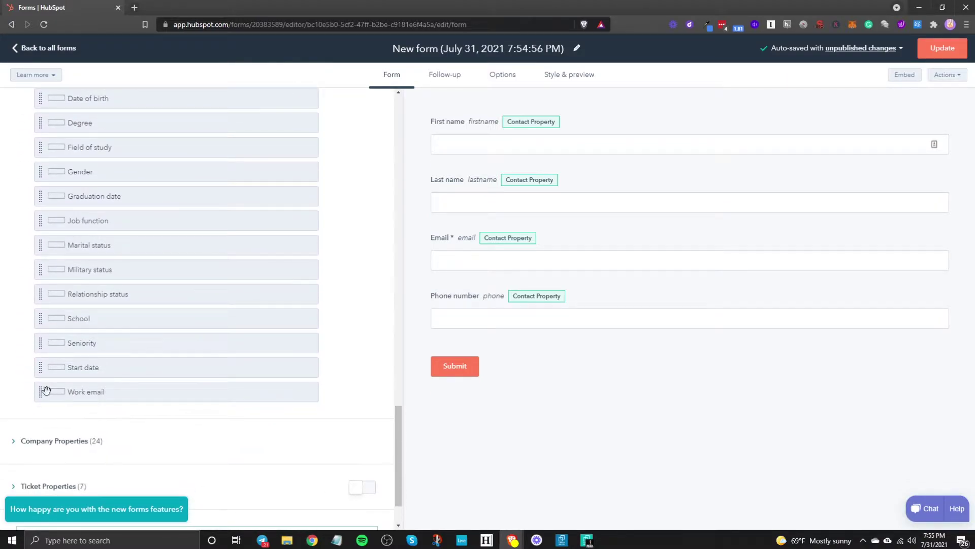
left_click(43, 441)
scroll(102, 392, "down", 6)
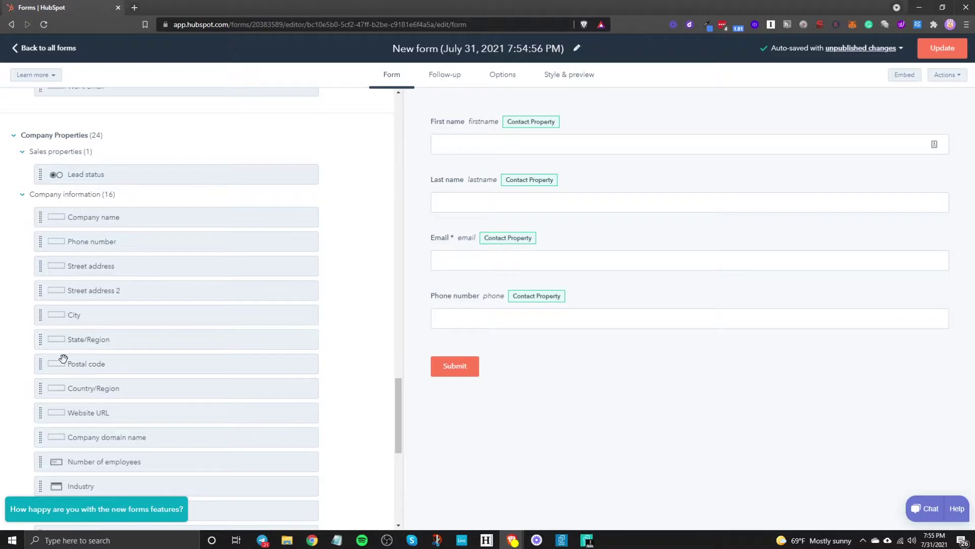
scroll(104, 376, "down", 8)
scroll(169, 238, "up", 10)
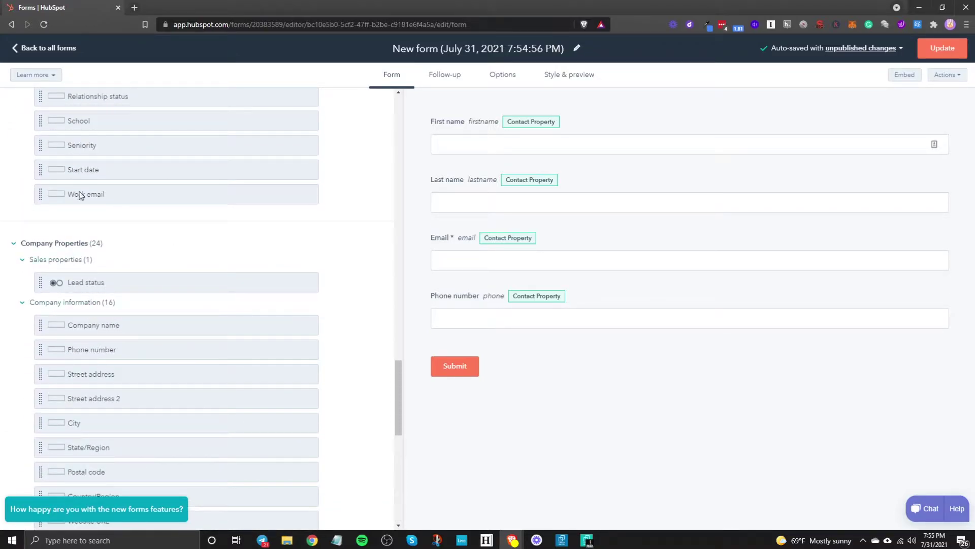
scroll(127, 320, "up", 4)
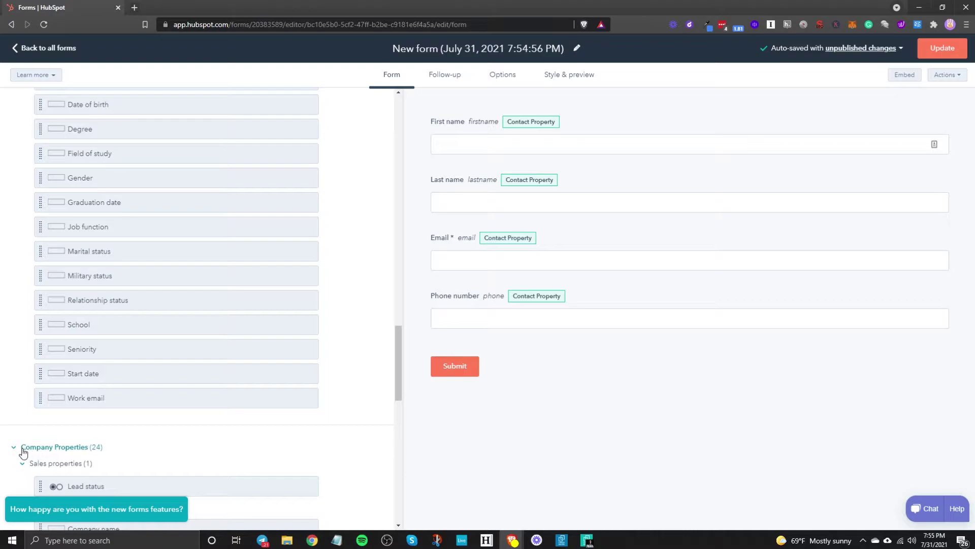
scroll(164, 451, "down", 4)
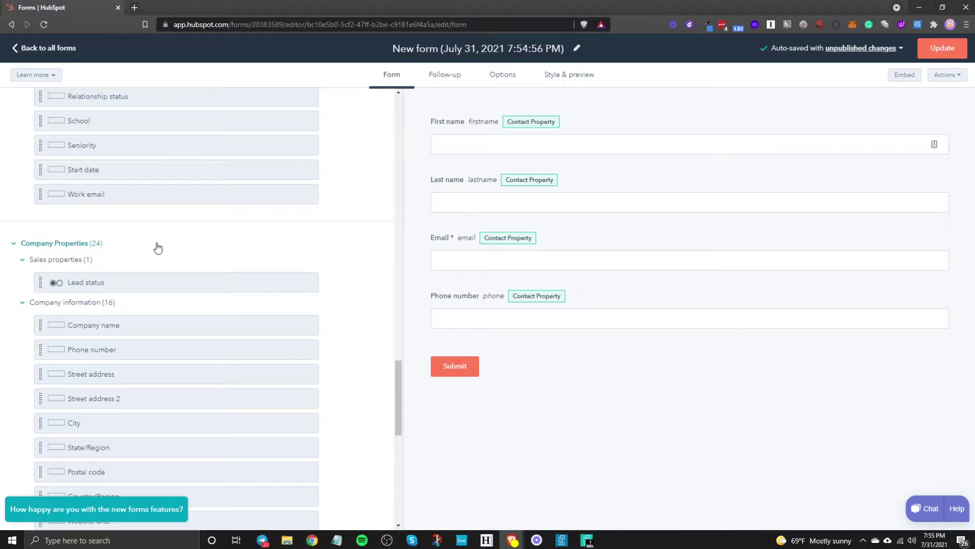
scroll(112, 374, "down", 6)
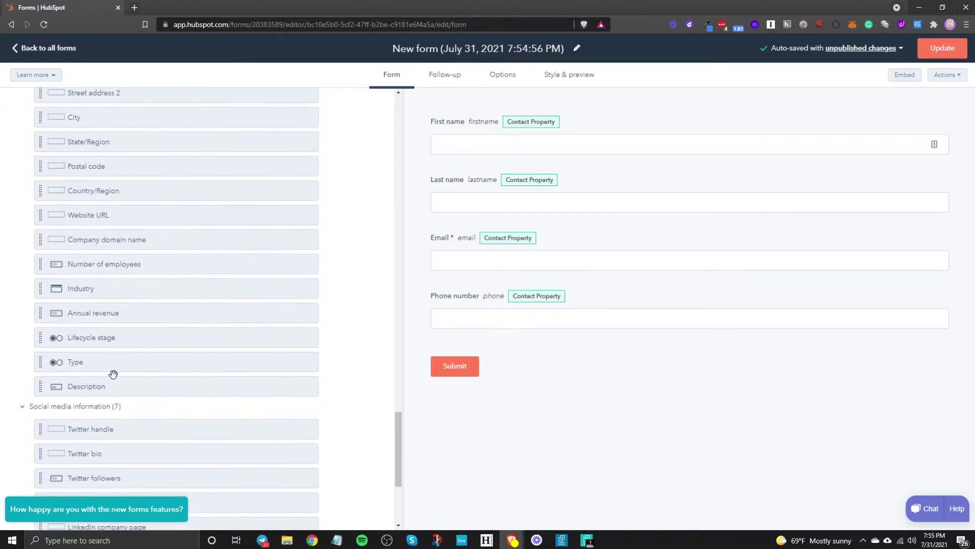
scroll(113, 374, "down", 4)
scroll(114, 373, "up", 18)
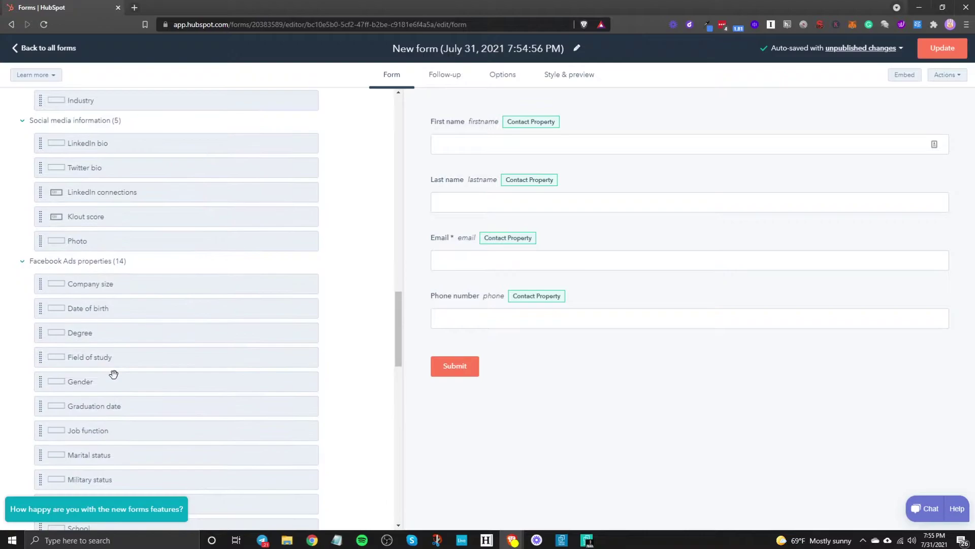
scroll(113, 374, "up", 15)
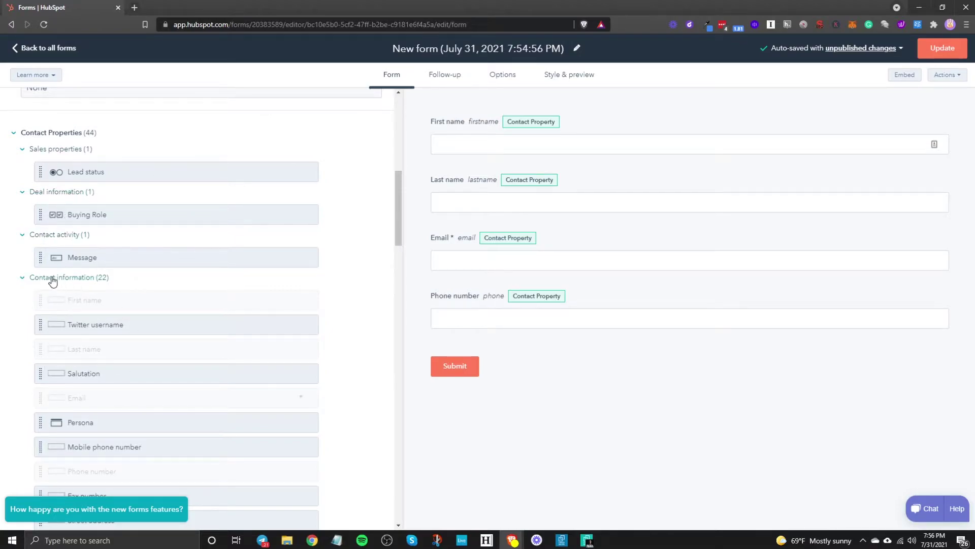
scroll(80, 329, "down", 10)
scroll(79, 332, "up", 3)
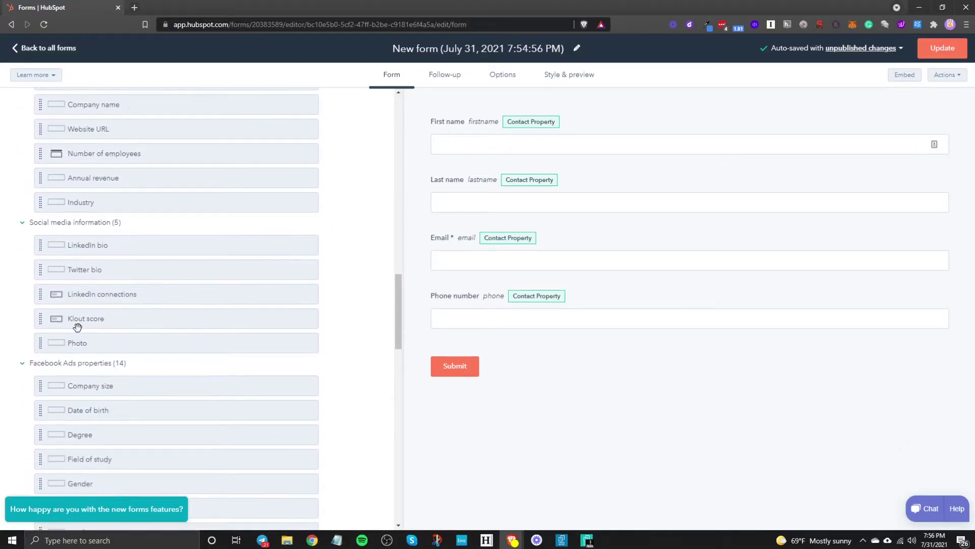
scroll(76, 330, "down", 4)
scroll(71, 330, "up", 12)
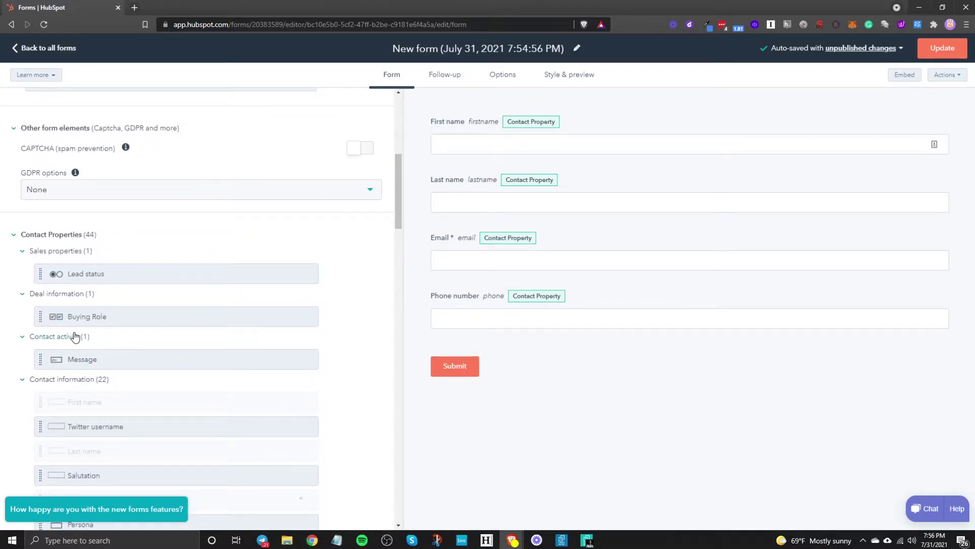
scroll(72, 331, "up", 6)
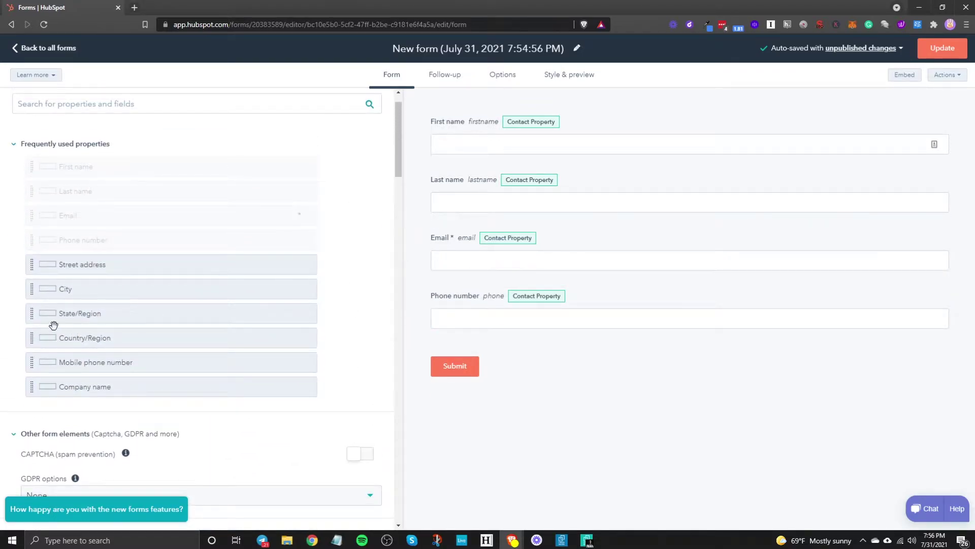
scroll(113, 296, "down", 10)
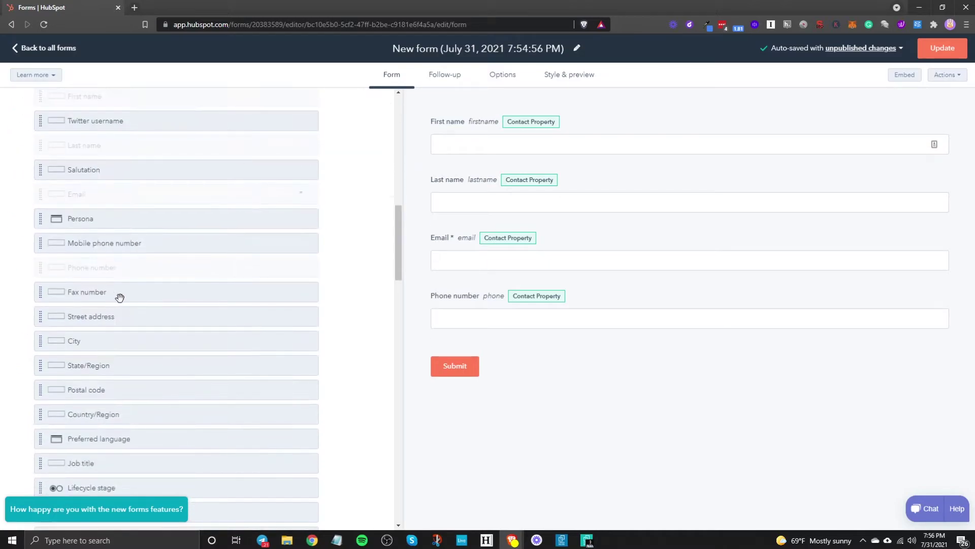
scroll(120, 299, "up", 2)
scroll(104, 284, "up", 4)
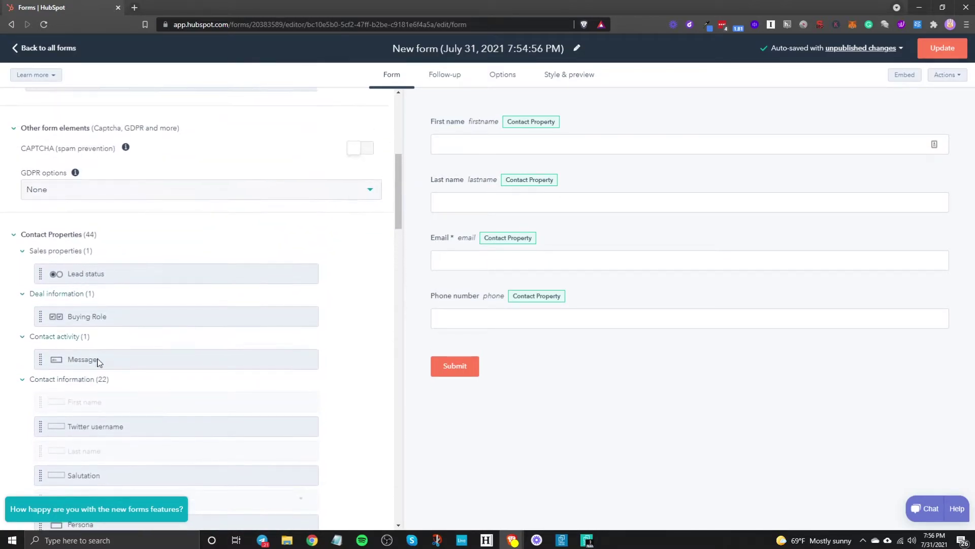
Drag Contact activity's Message field under Phone number and relabel it 'Whats your favorite food?'.
left_click_drag(57, 364, 483, 349)
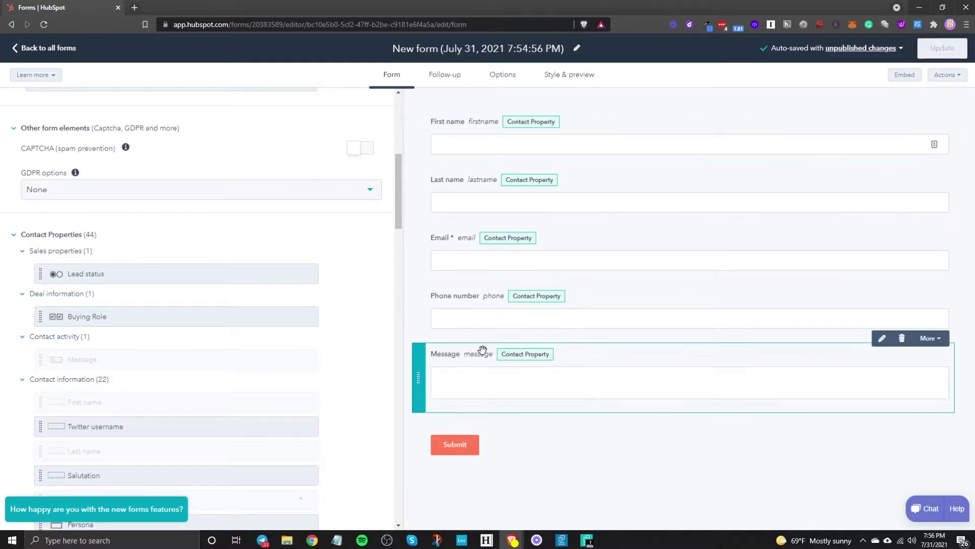
left_click(882, 338)
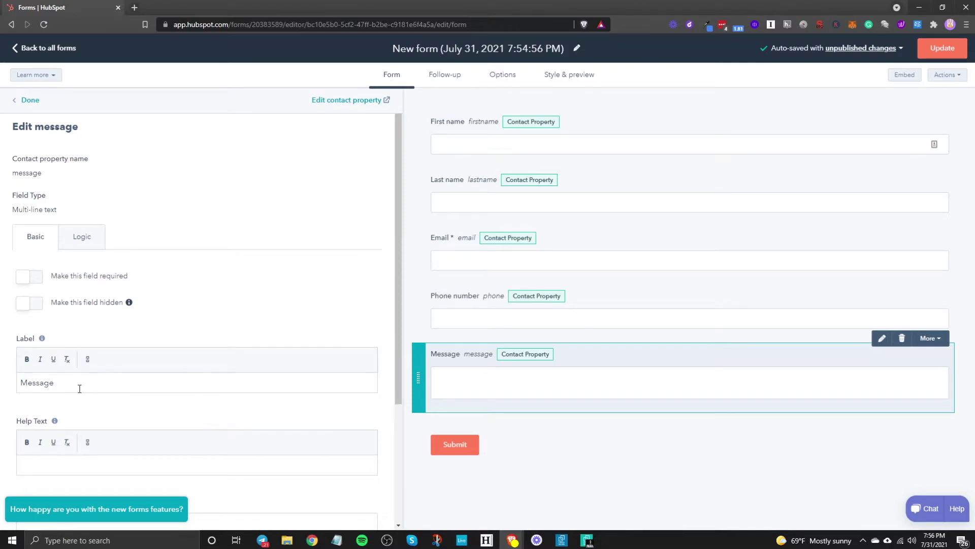
left_click(79, 389)
double_click(165, 379)
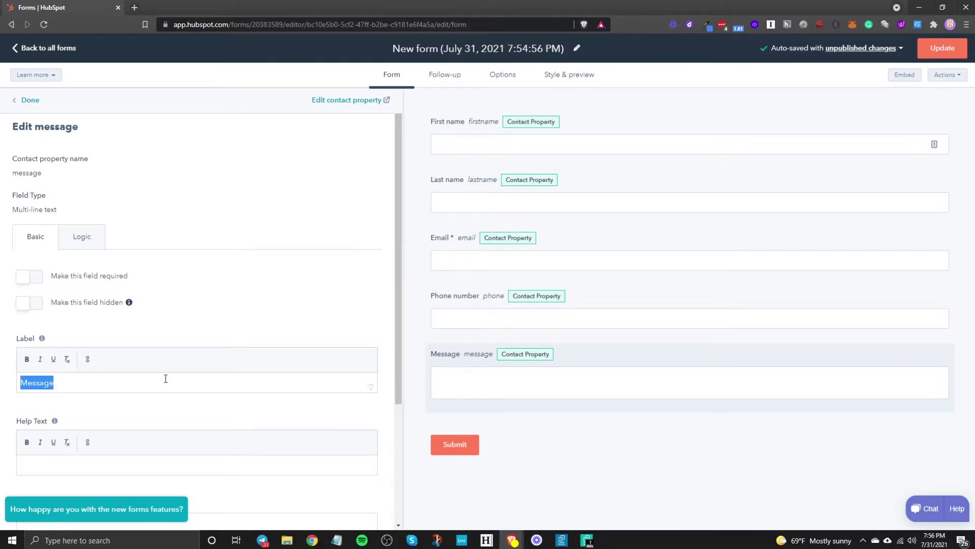
type("Whats your fav")
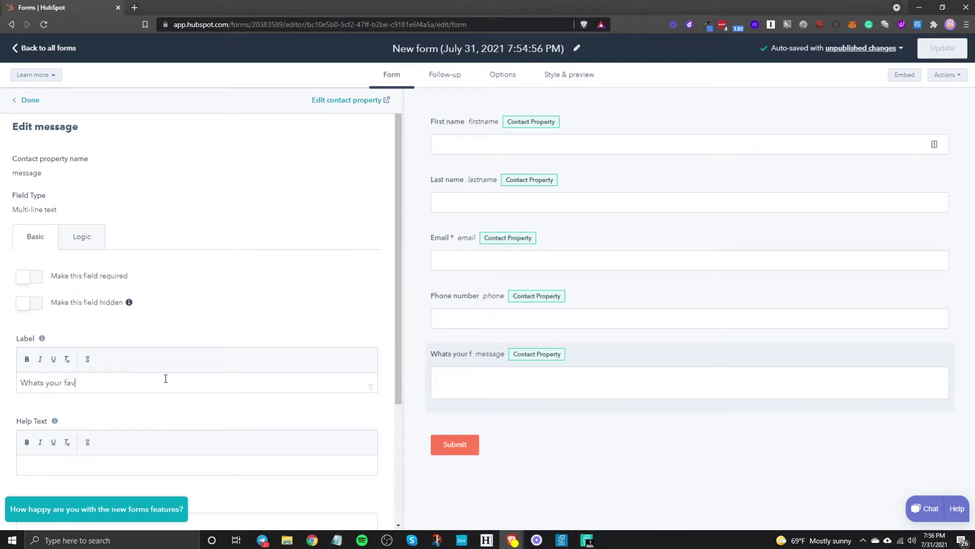
type("orite F")
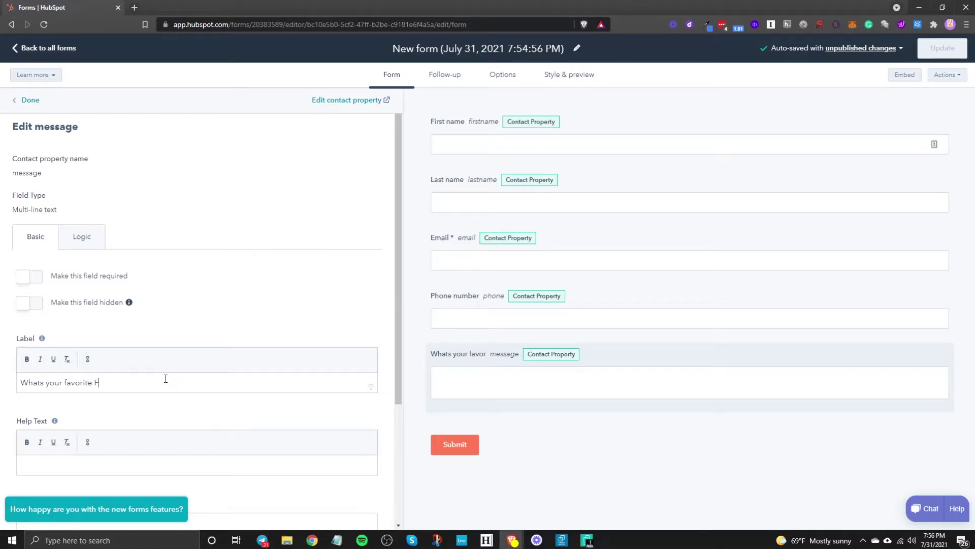
key("BackSpace")
type("food?")
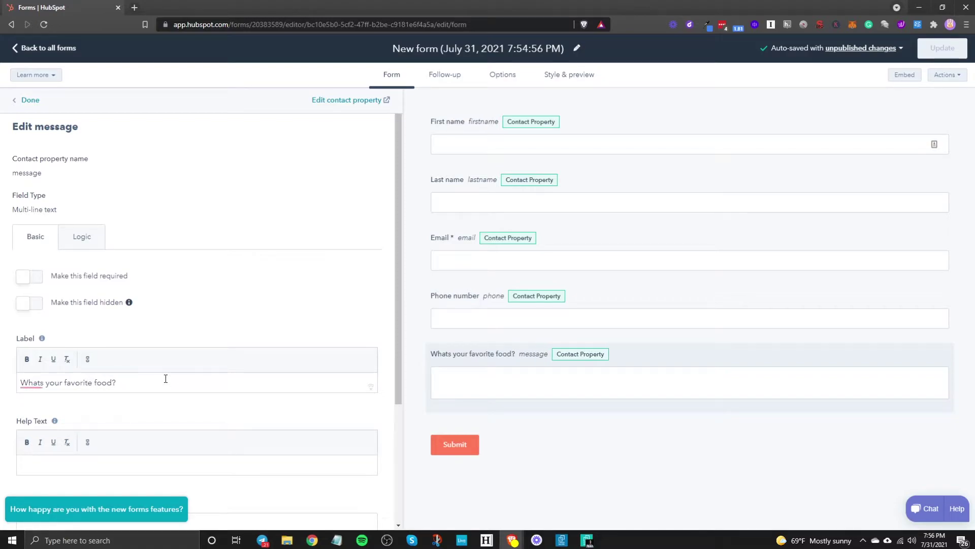
scroll(191, 381, "down", 3)
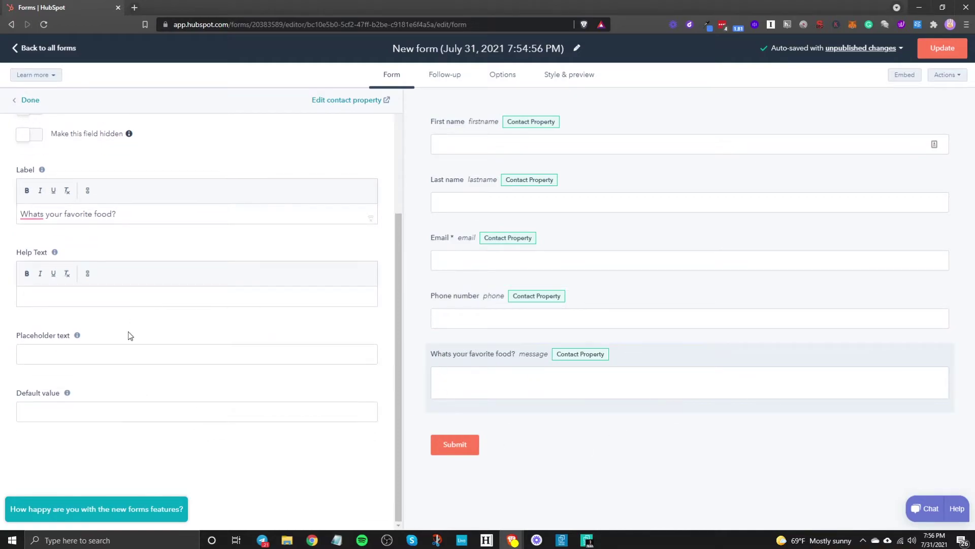
scroll(129, 335, "up", 3)
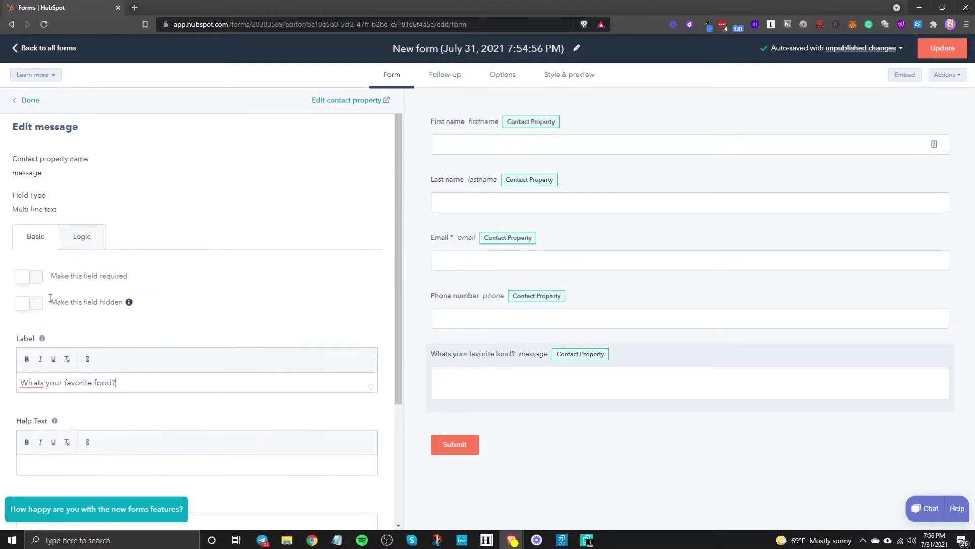
left_click(105, 238)
scroll(101, 334, "down", 2)
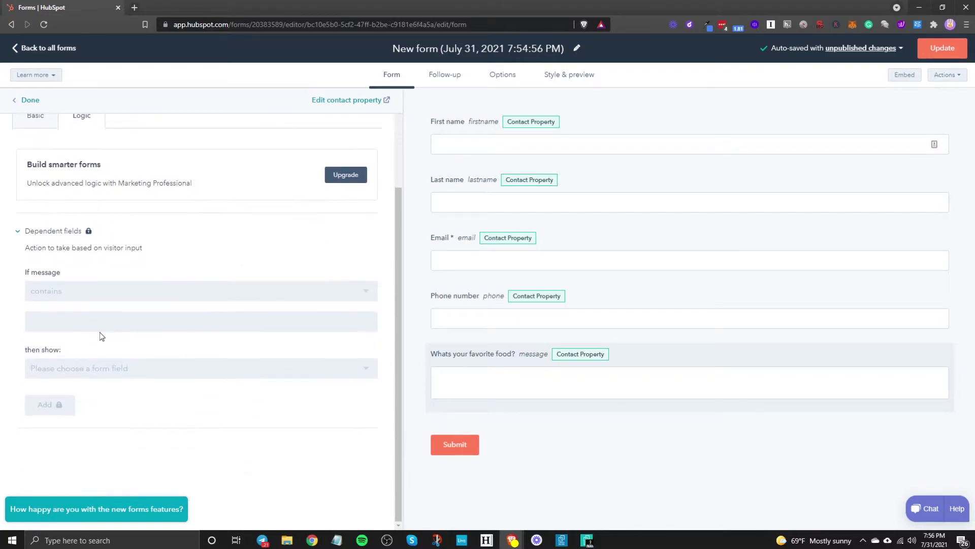
scroll(101, 336, "up", 2)
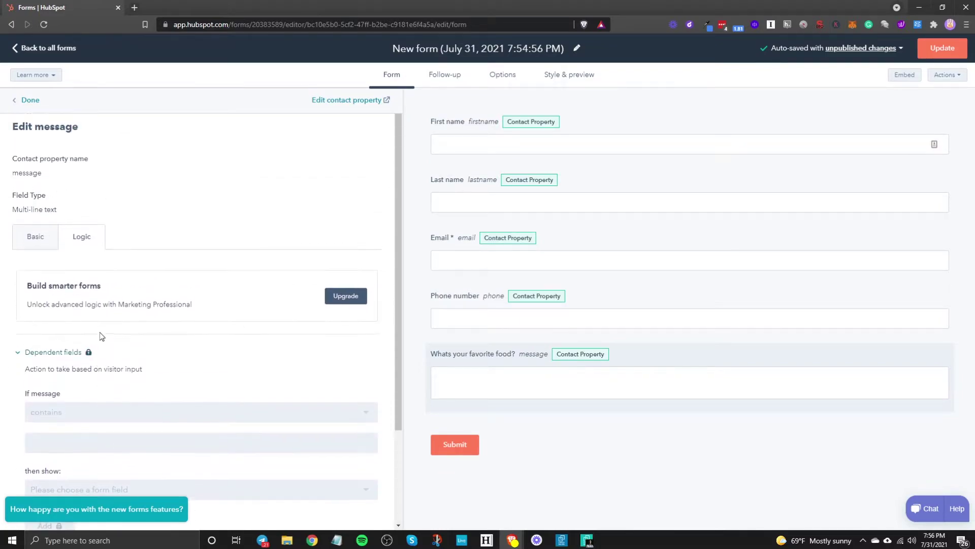
left_click(44, 239)
left_click(29, 283)
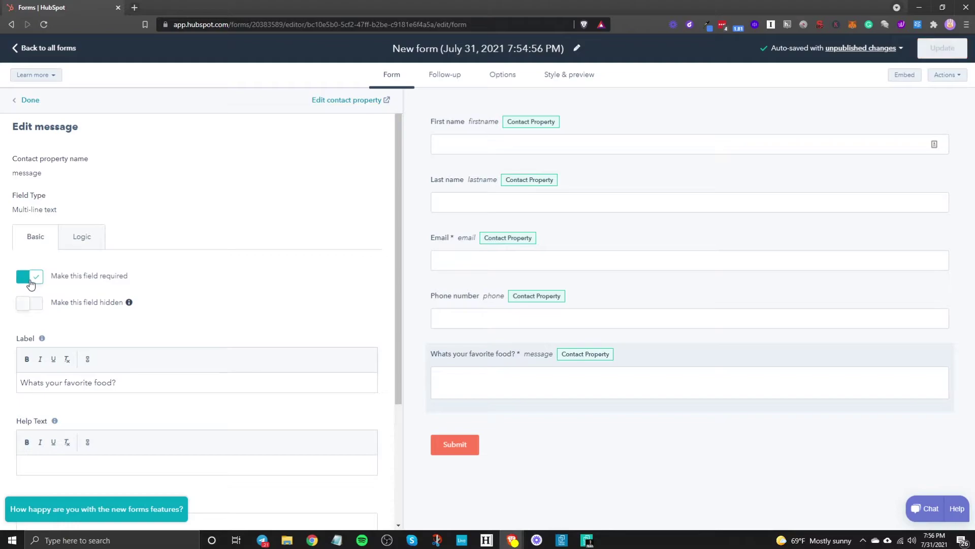
left_click(30, 282)
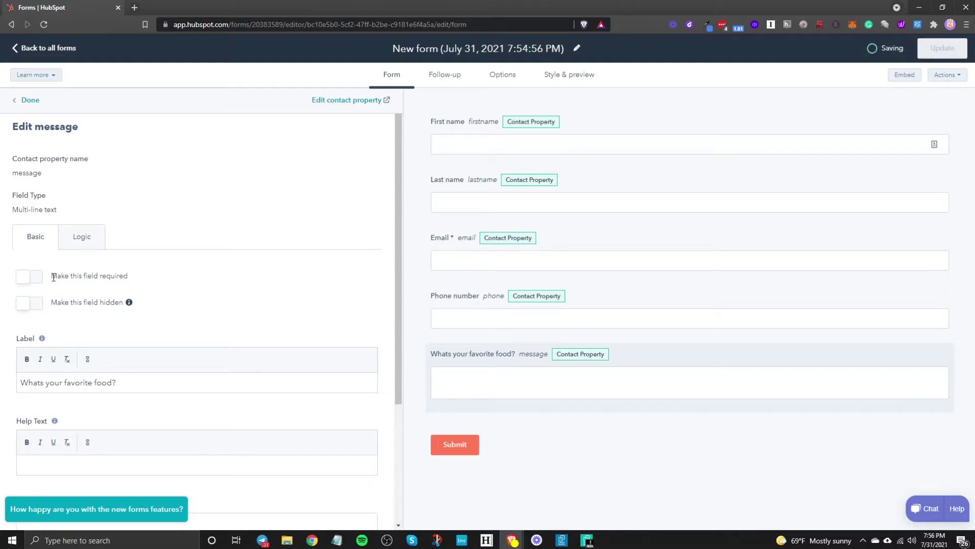
scroll(146, 344, "down", 3)
scroll(146, 344, "up", 3)
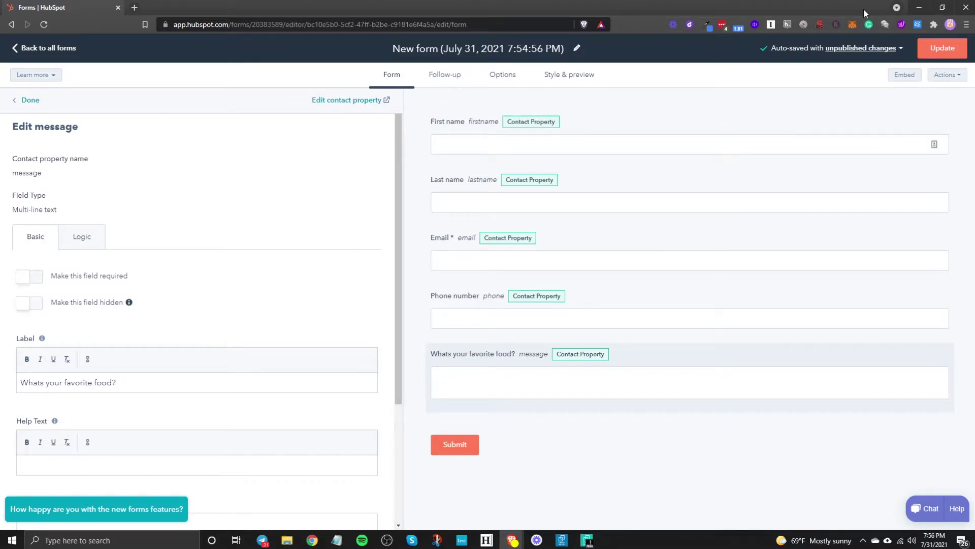
Look at the Follow-up settings, then view the Options tab with the thank-you message.
left_click(462, 81)
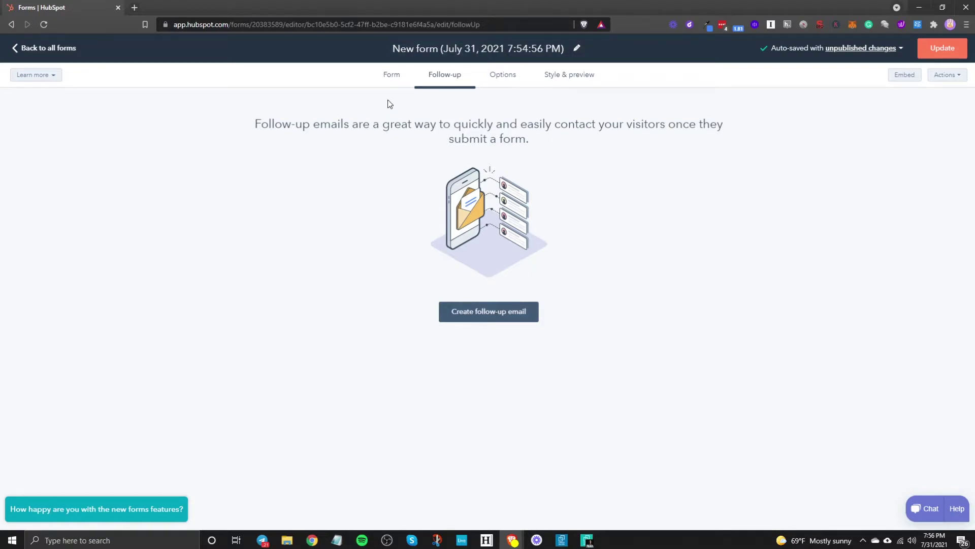
left_click(498, 76)
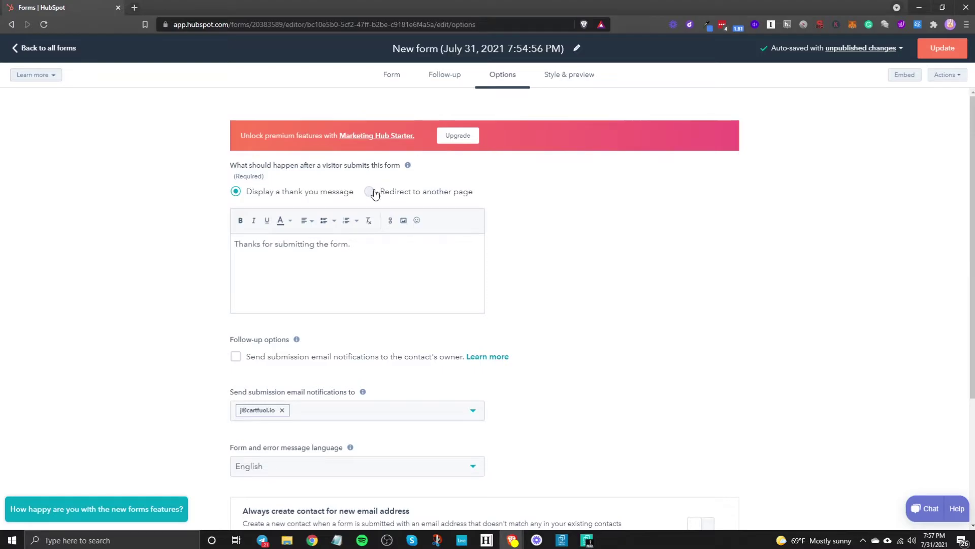
Try the redirect option, revert to 'Display a thank you message', then go to Style & preview.
left_click(373, 193)
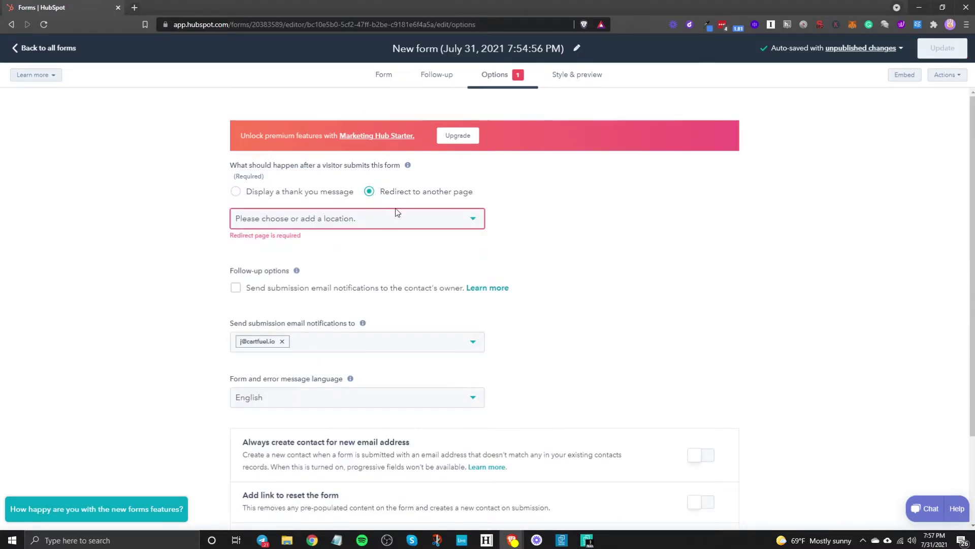
left_click(335, 227)
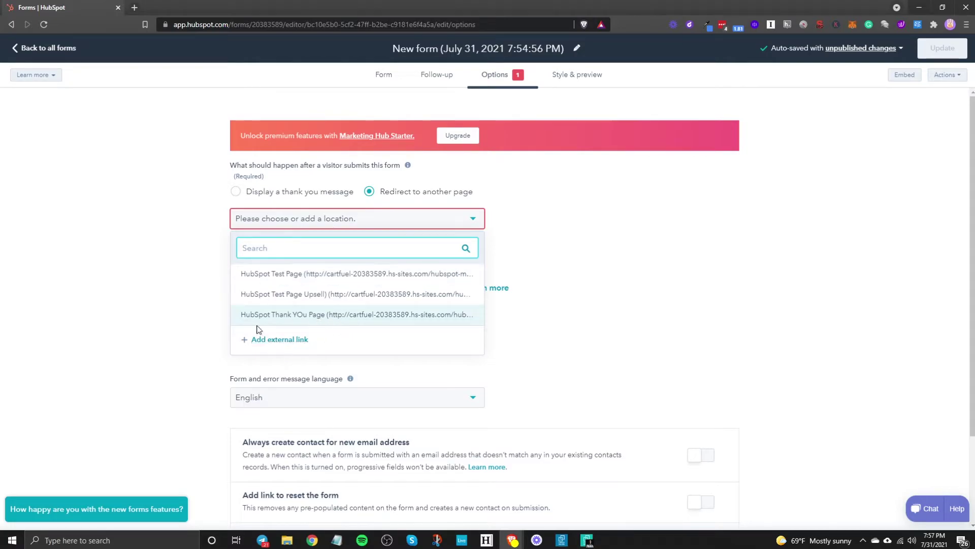
left_click(248, 192)
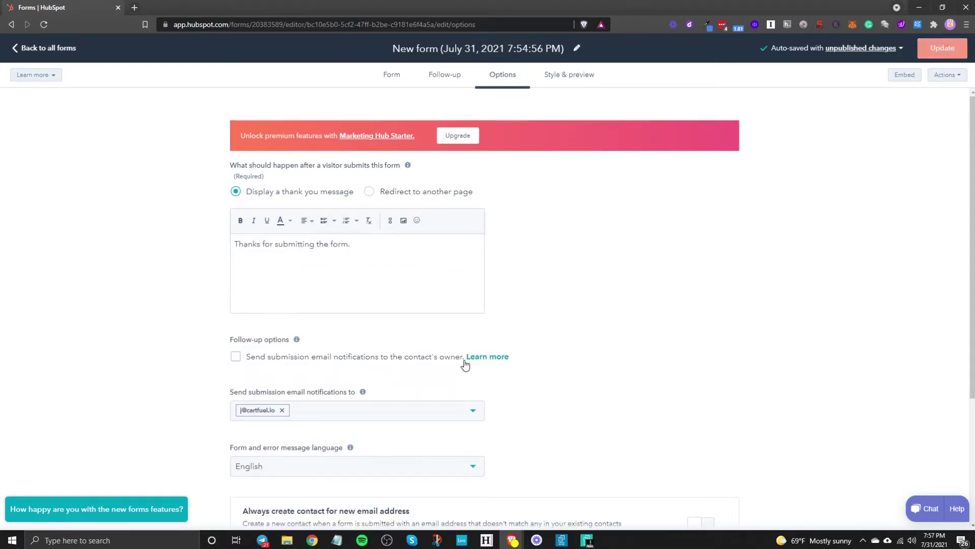
scroll(526, 391, "down", 4)
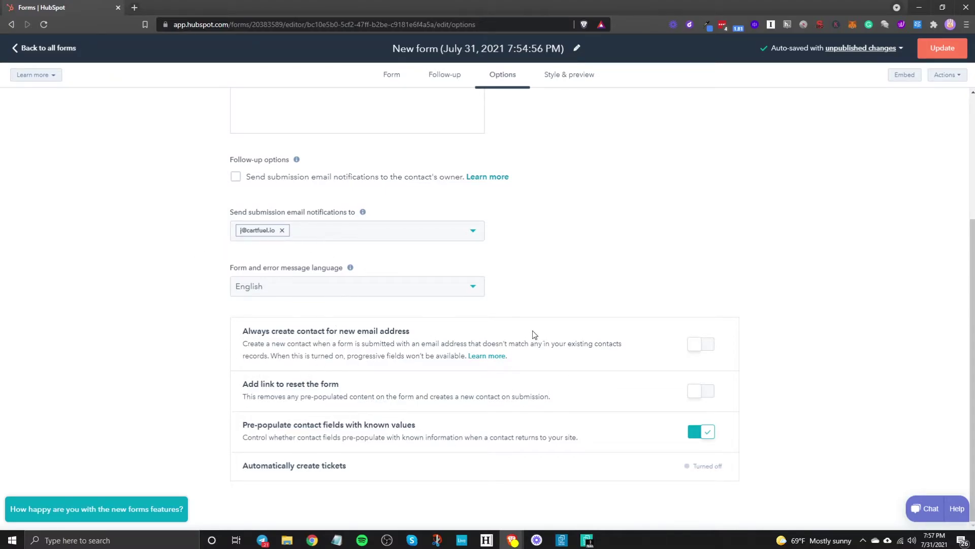
scroll(533, 334, "up", 4)
left_click(572, 74)
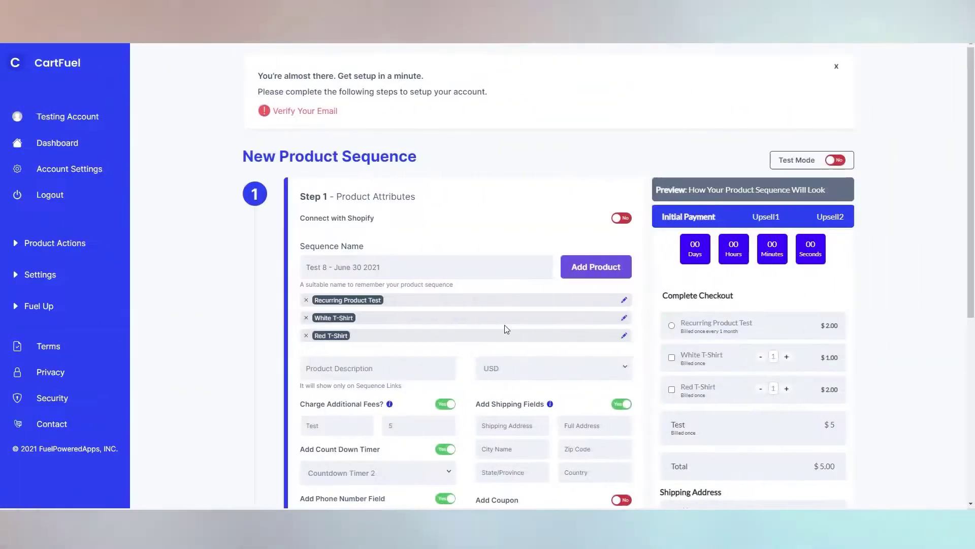
Copy the main product and Upsell #1 code snippets in CartFuel.
scroll(506, 329, "down", 2)
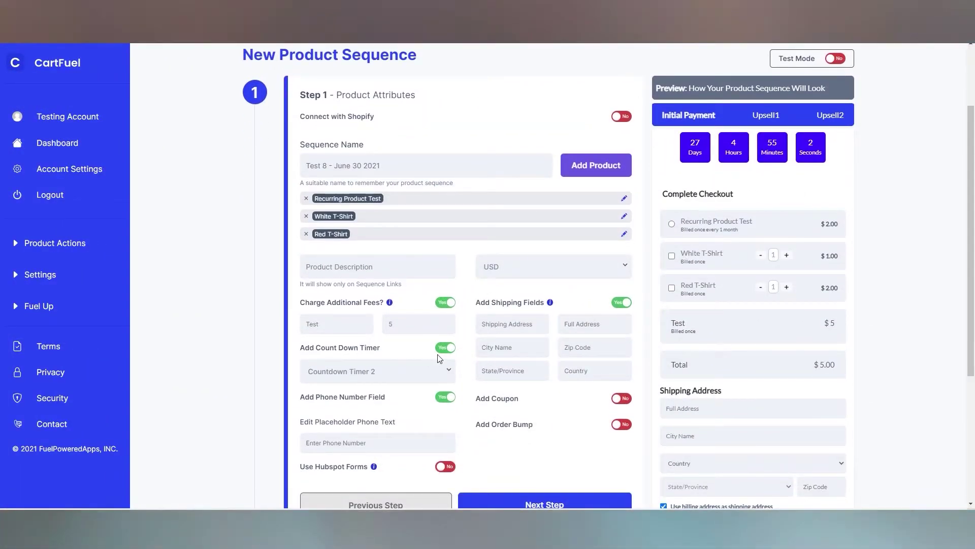
scroll(514, 336, "down", 2)
left_click(462, 401)
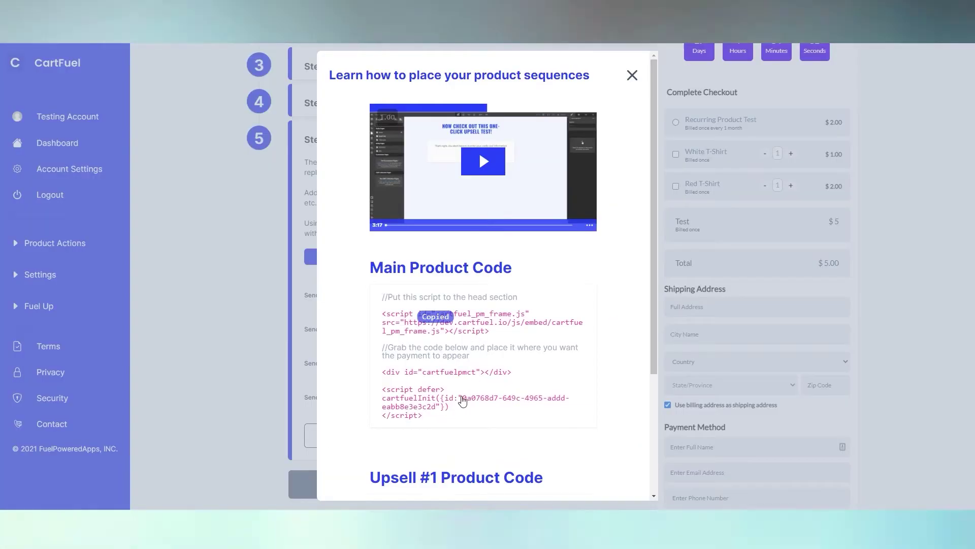
scroll(462, 401, "down", 2)
left_click(460, 433)
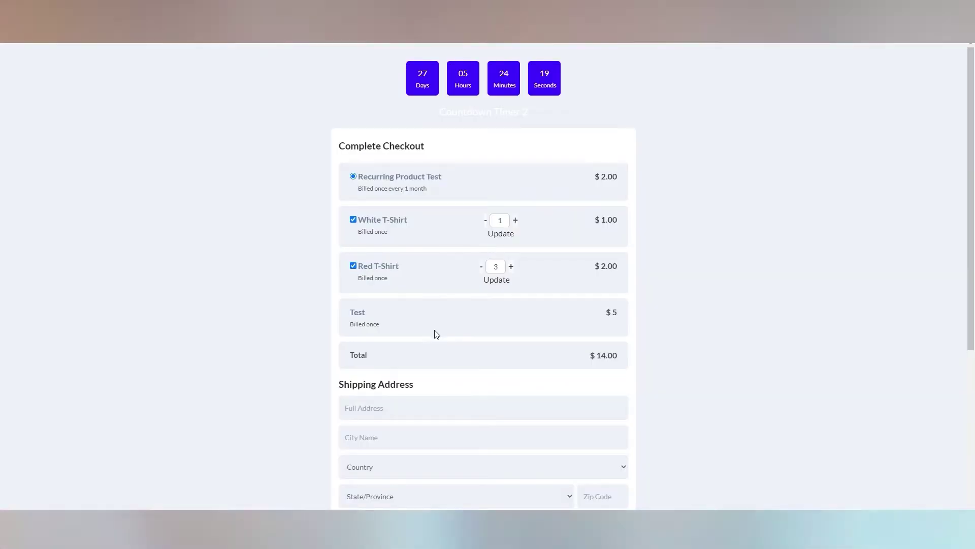
Submit the test checkout payment and accept the Black T-Shirt upsell.
scroll(435, 334, "down", 4)
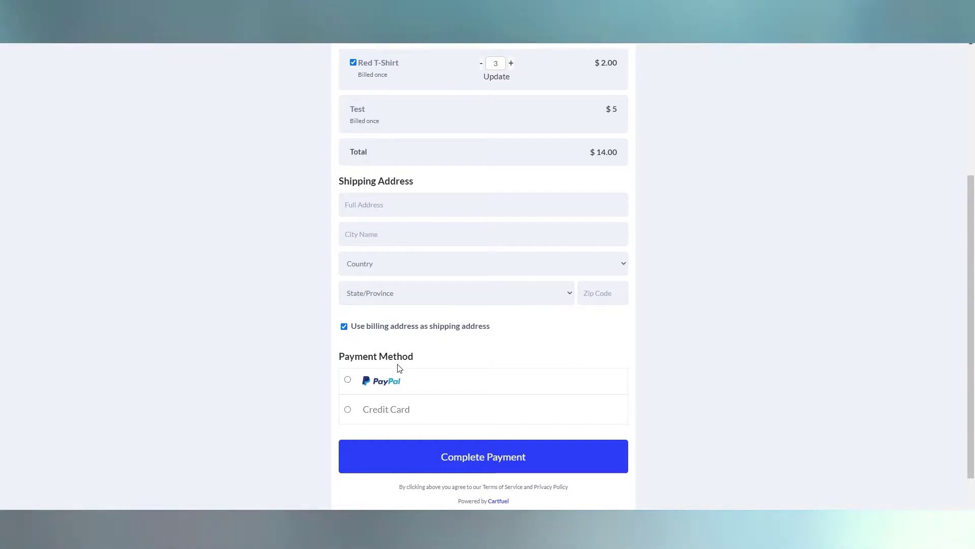
left_click(526, 408)
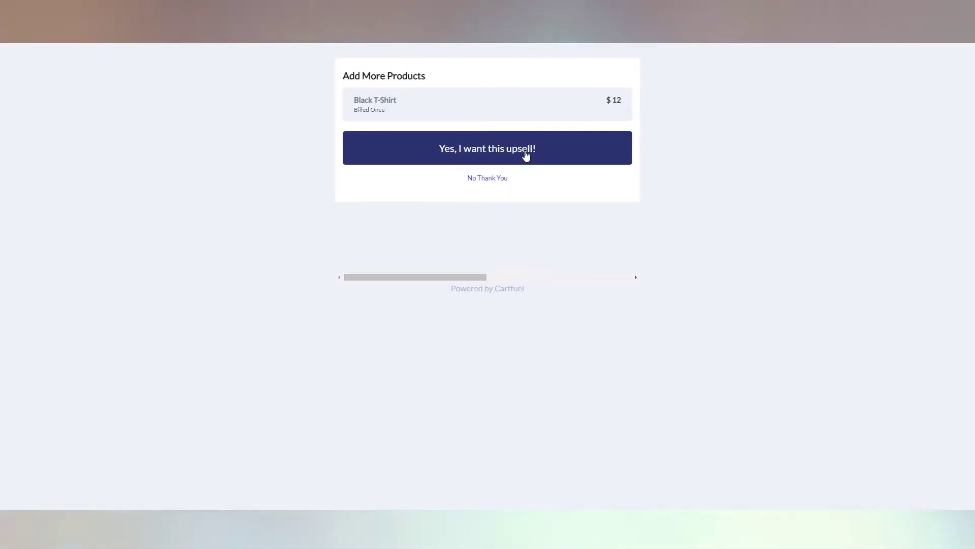
left_click(526, 156)
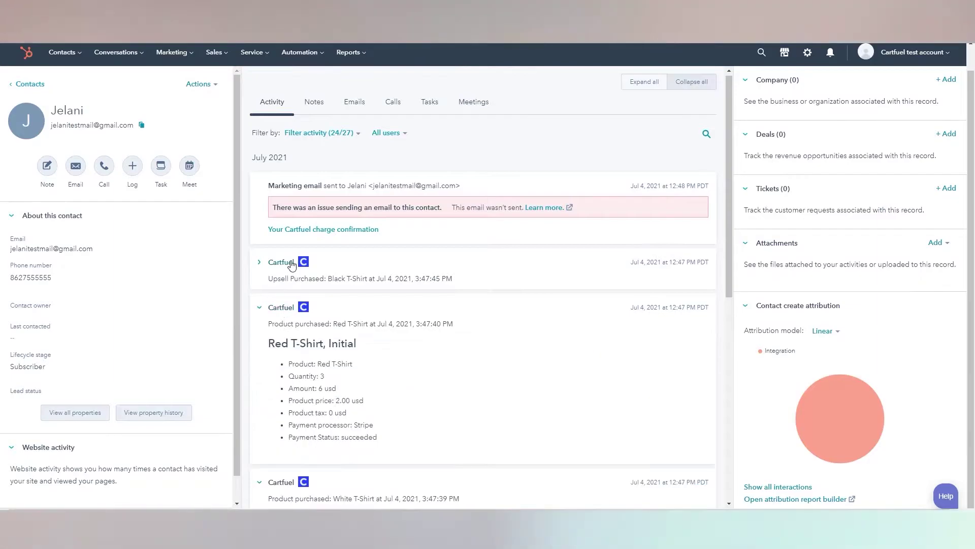
Expand the Black T-Shirt upsell entry on the contact timeline and scroll through the purchases.
left_click(290, 264)
scroll(437, 353, "down", 8)
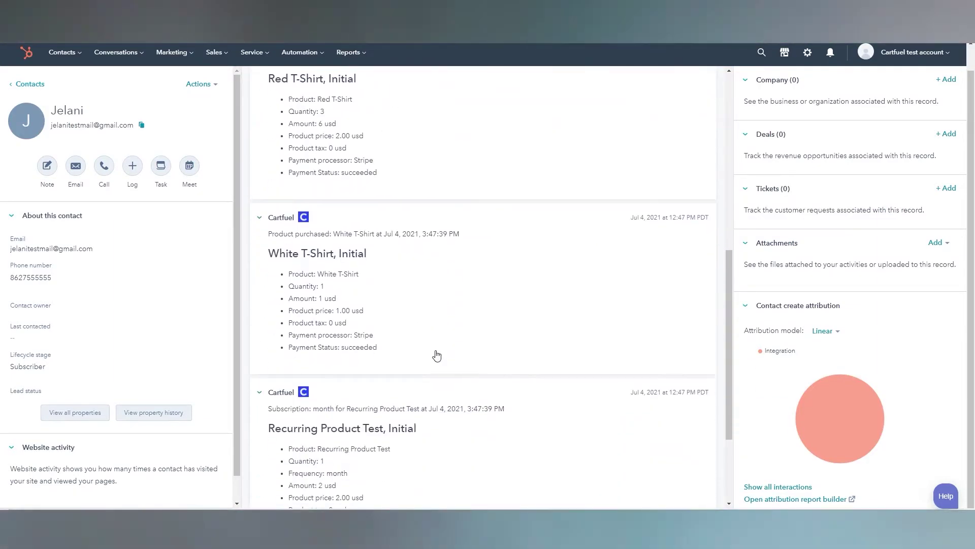
scroll(332, 338, "down", 3)
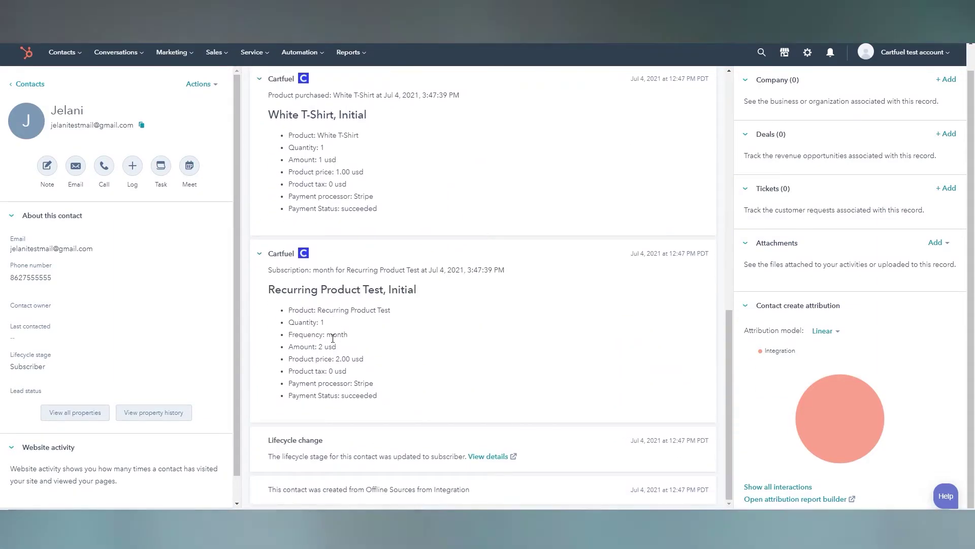
scroll(333, 338, "up", 7)
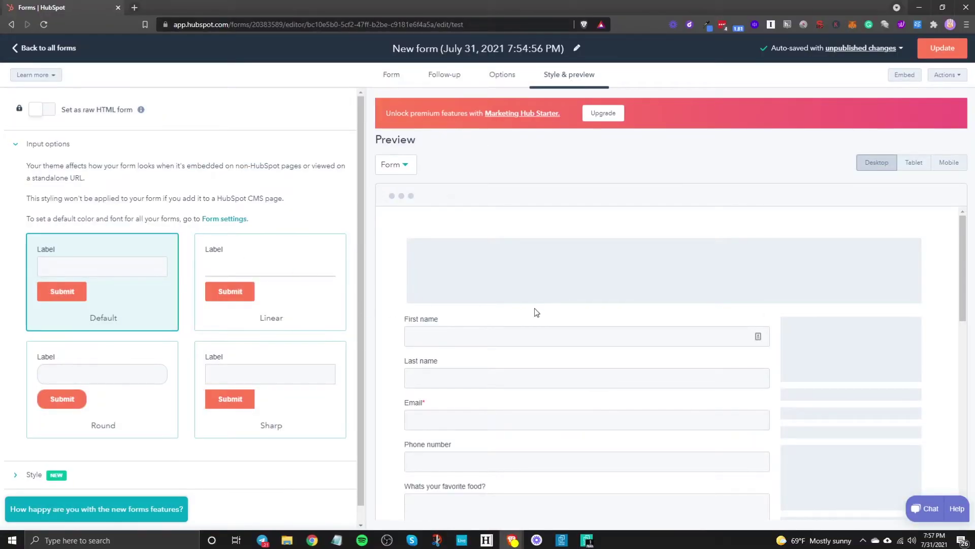
scroll(535, 308, "down", 5)
scroll(178, 379, "down", 2)
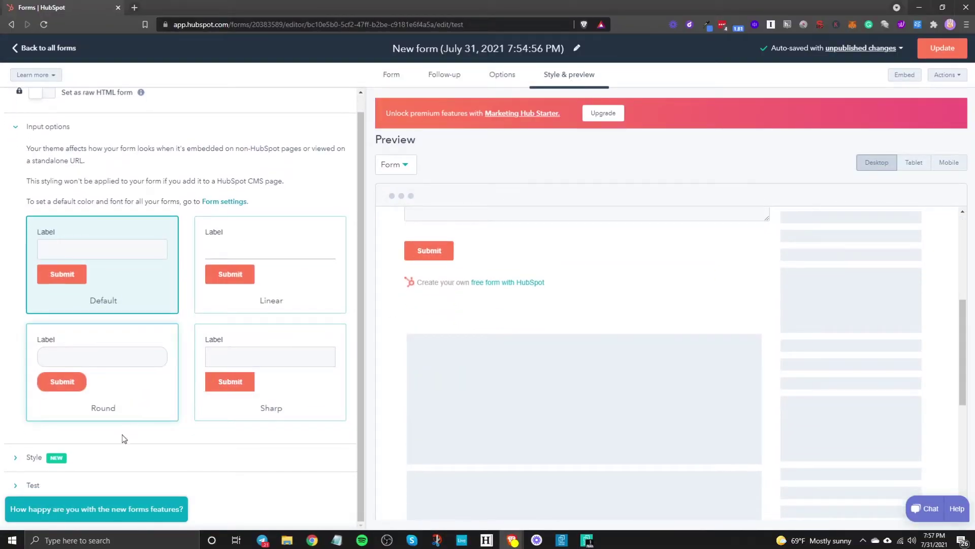
left_click(288, 258)
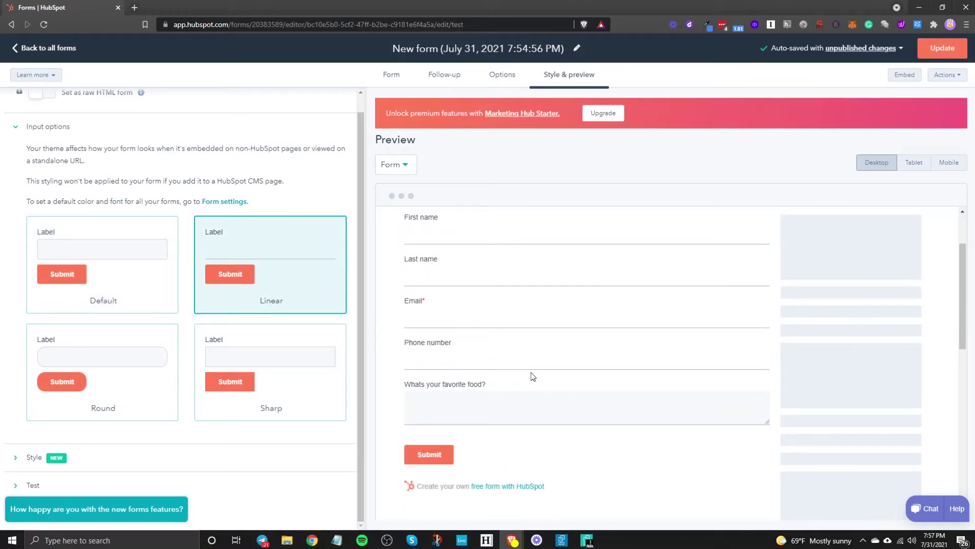
left_click(89, 279)
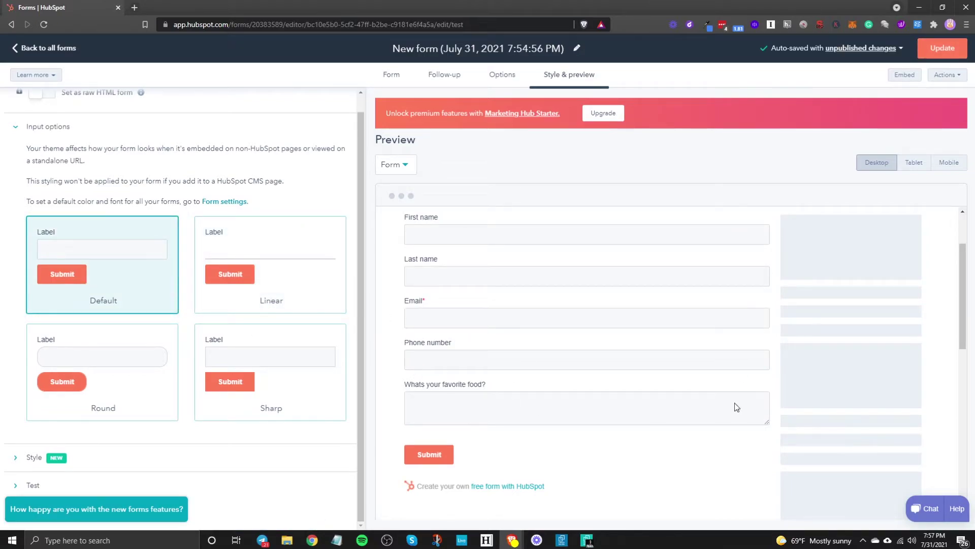
left_click(135, 398)
left_click(233, 377)
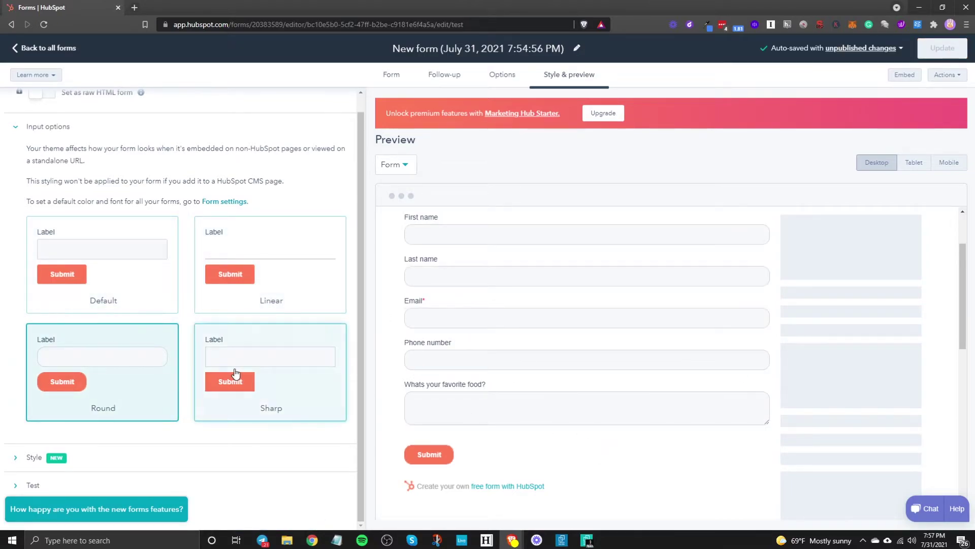
left_click(116, 260)
Expand the Style section and review its width, font and colour settings.
left_click(136, 454)
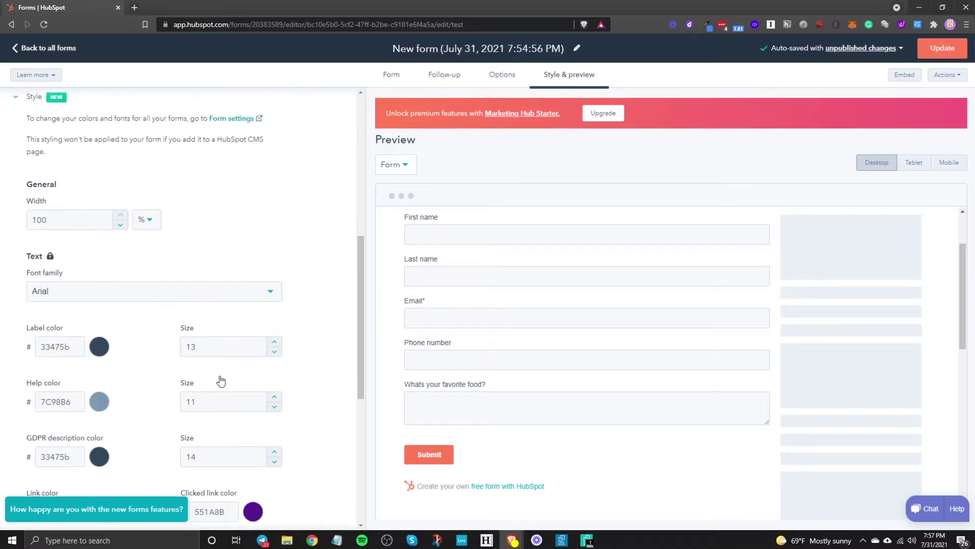
scroll(137, 351, "down", 3)
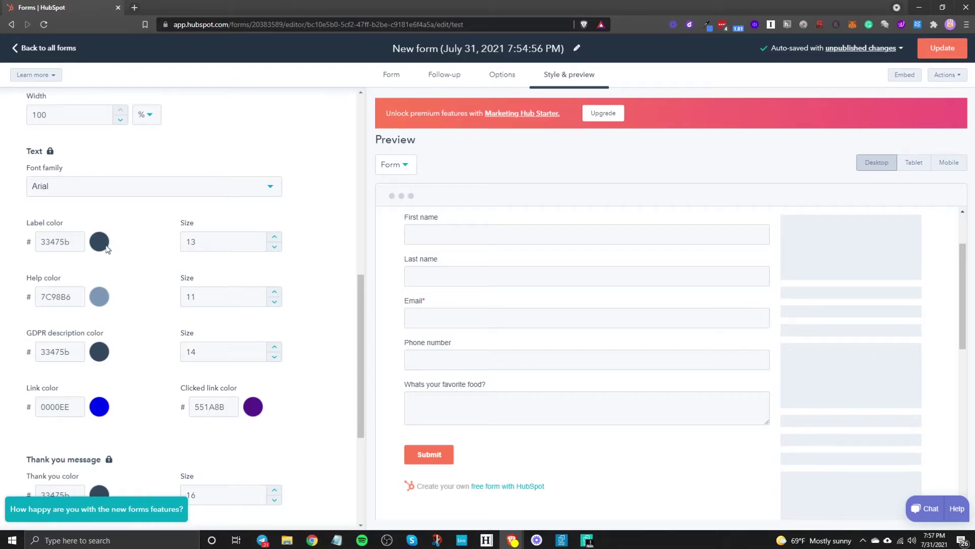
scroll(245, 293, "down", 4)
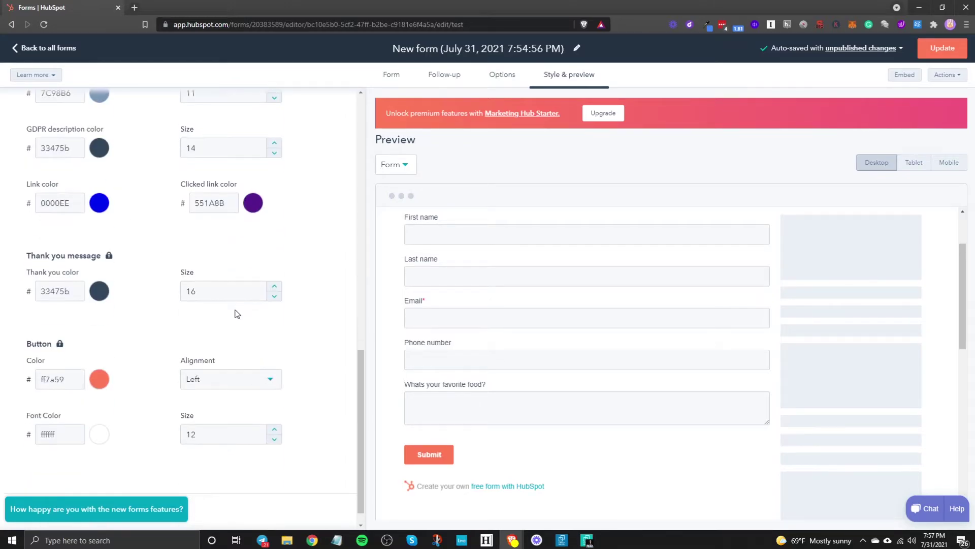
scroll(120, 344, "up", 5)
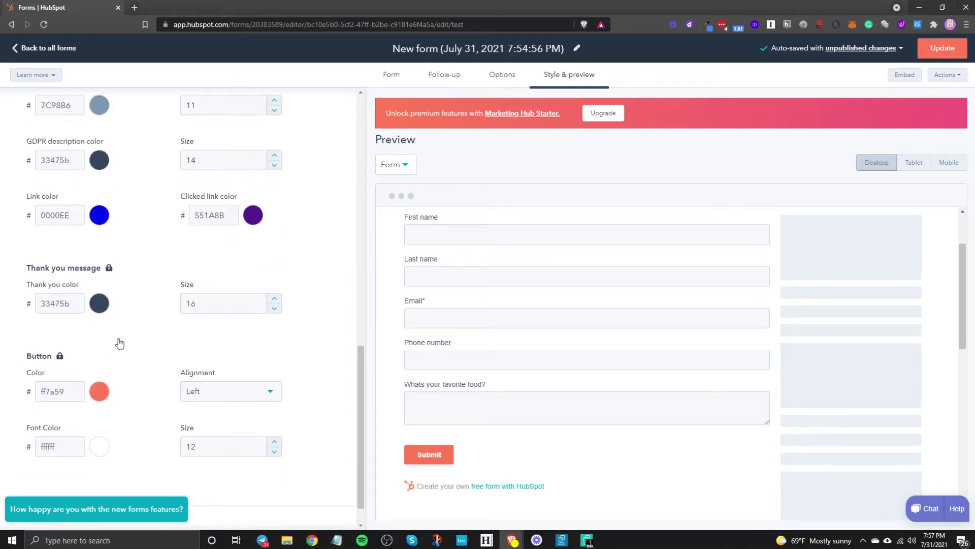
scroll(120, 344, "up", 4)
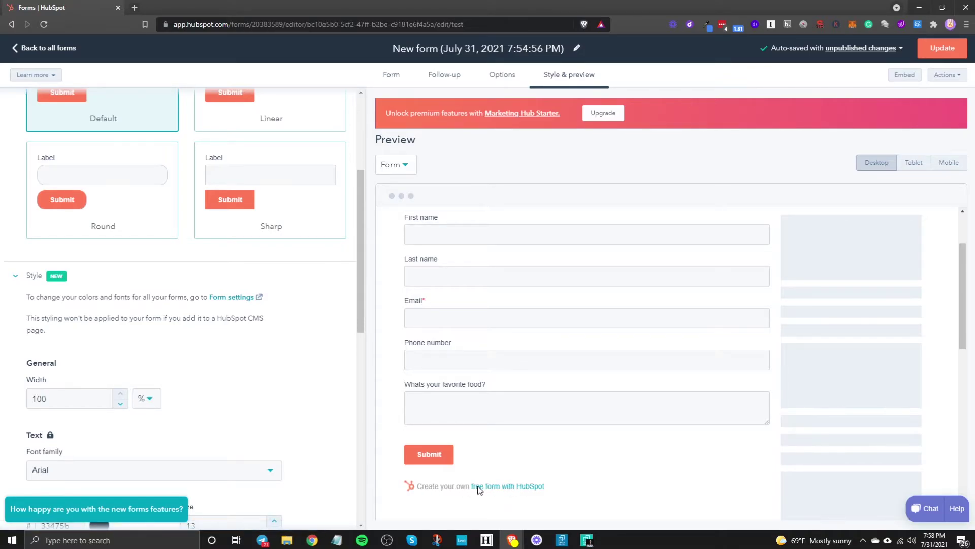
scroll(485, 479, "down", 2)
scroll(206, 457, "down", 10)
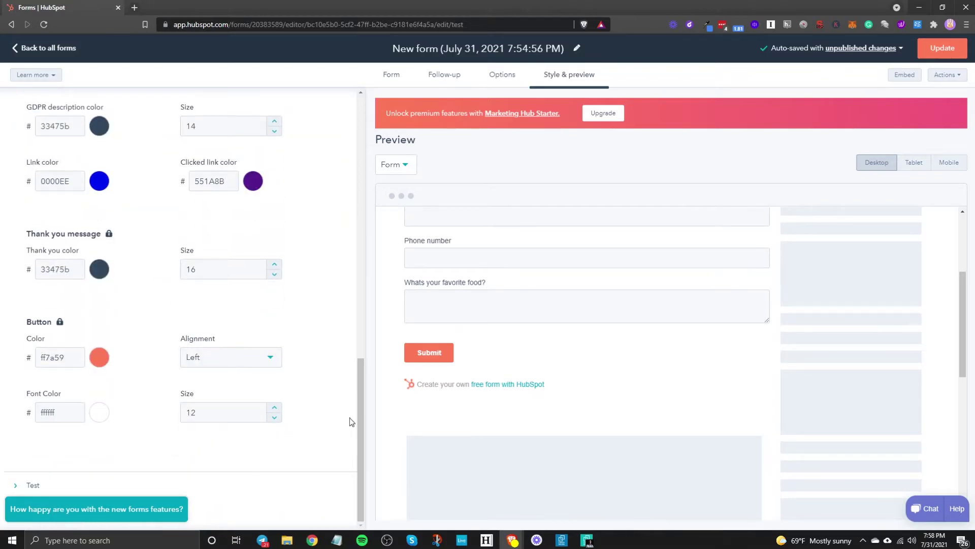
scroll(496, 392, "up", 4)
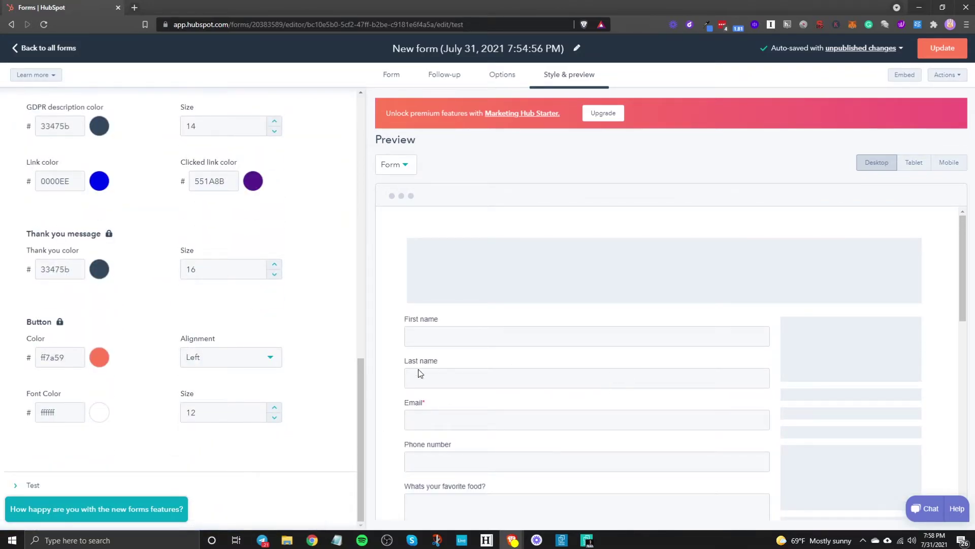
scroll(420, 373, "down", 2)
Preview the form at tablet and mobile sizes, then back at desktop.
left_click(913, 162)
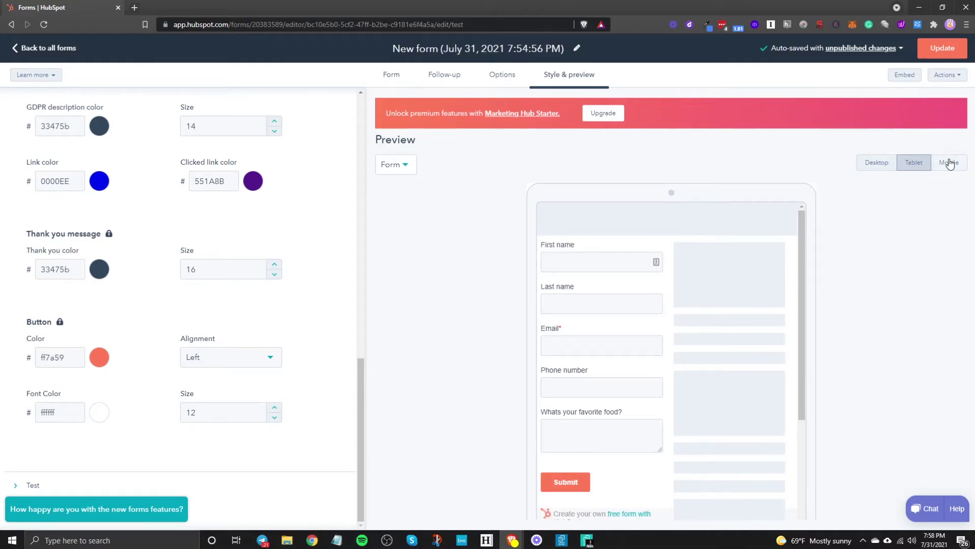
left_click(948, 163)
left_click(871, 164)
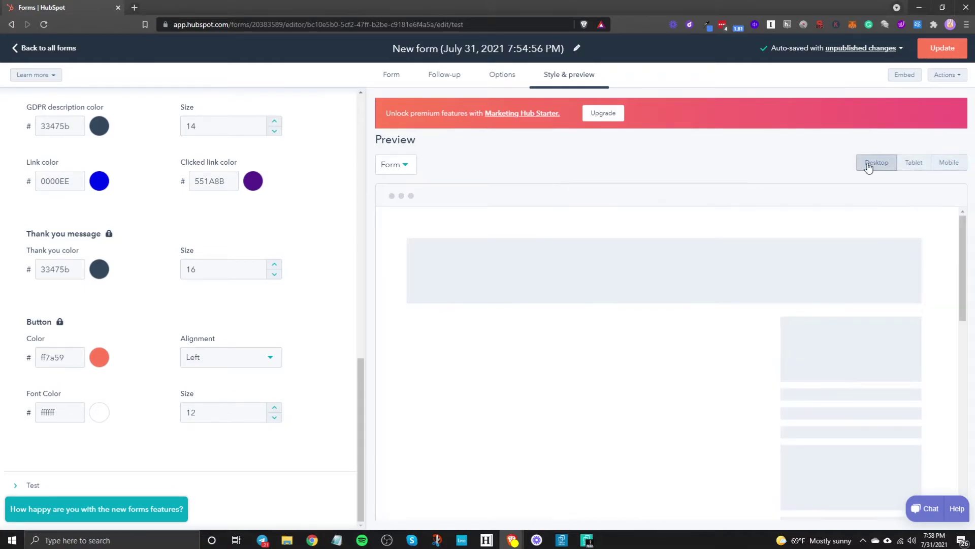
scroll(203, 417, "up", 15)
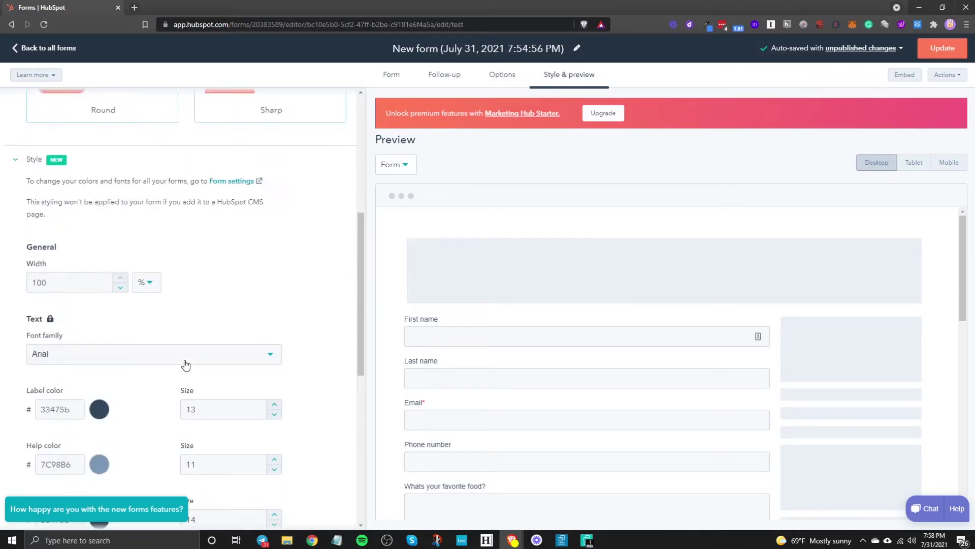
Publish the updated form and select all of its embed code.
left_click(946, 50)
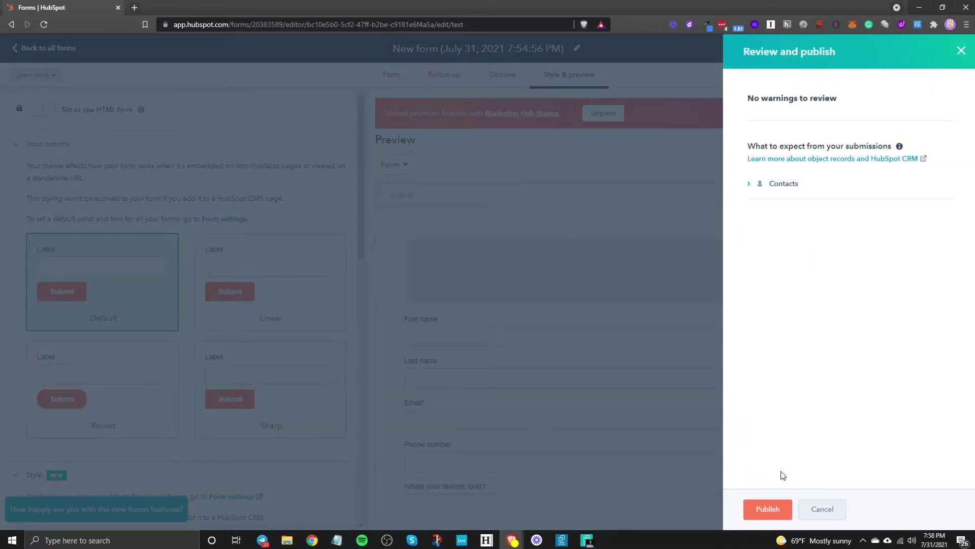
left_click(775, 508)
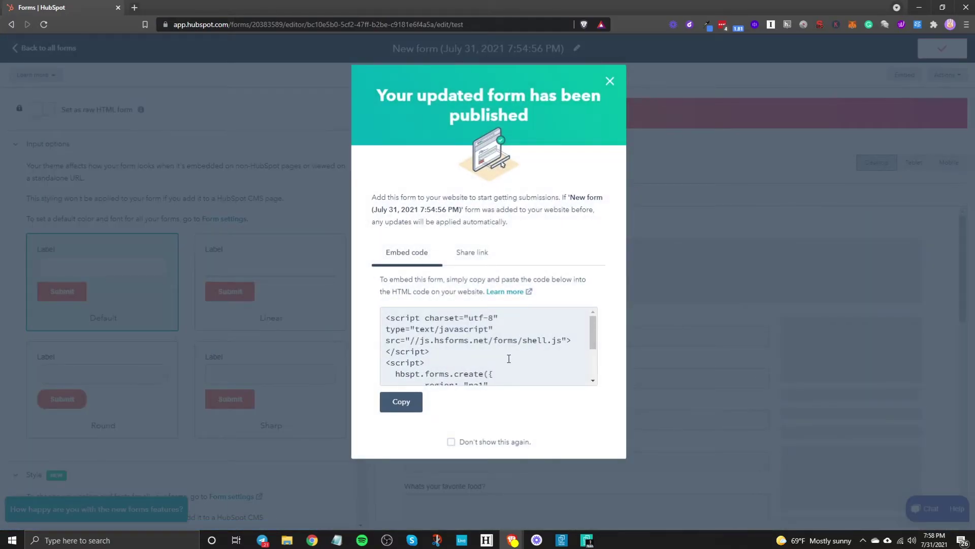
scroll(549, 349, "down", 3)
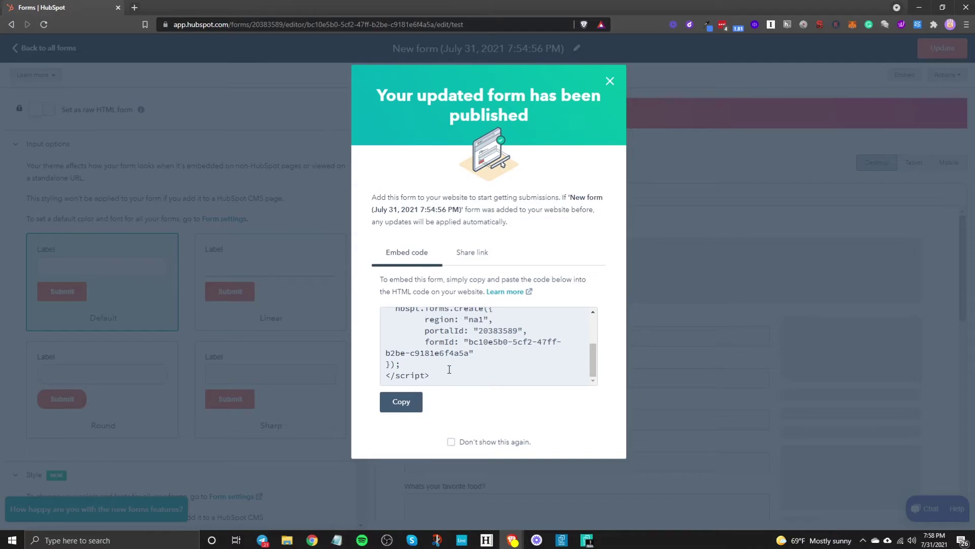
left_click(446, 384)
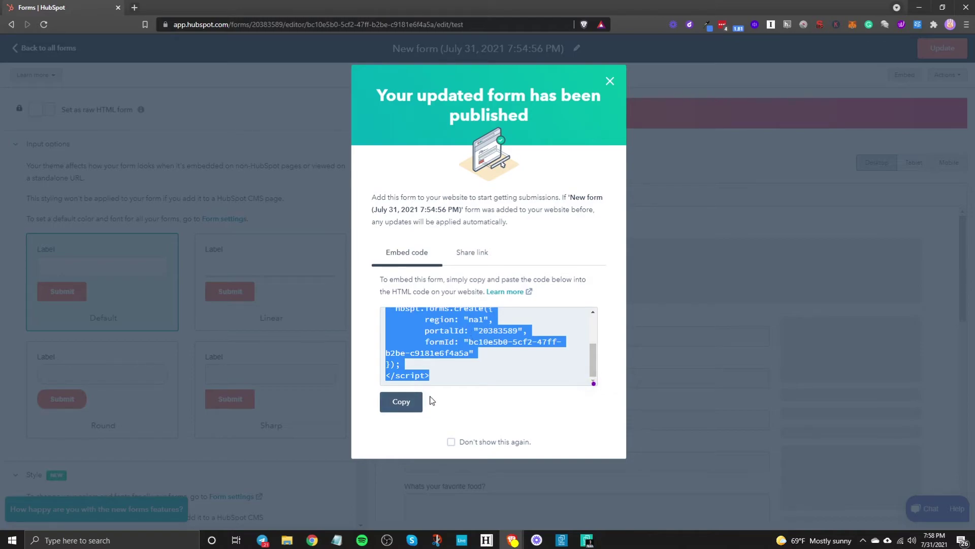
Copy the form's share link and load it in a new browser tab.
left_click(466, 254)
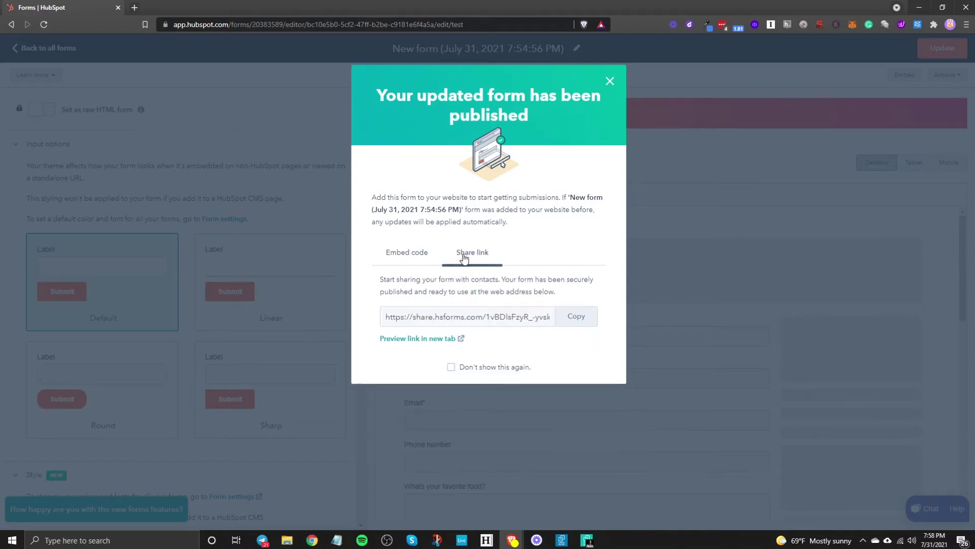
left_click(575, 316)
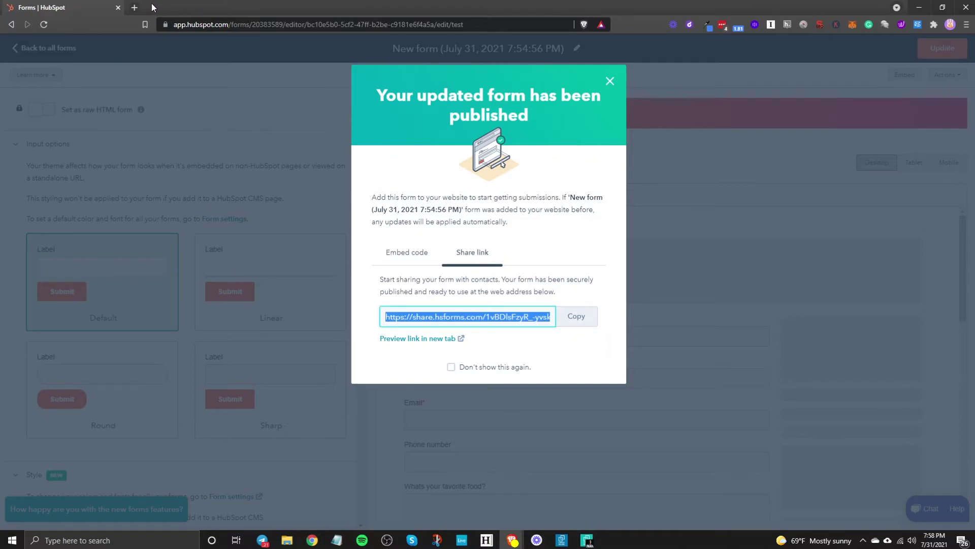
left_click(134, 8)
key("ctrl+v")
key("Return")
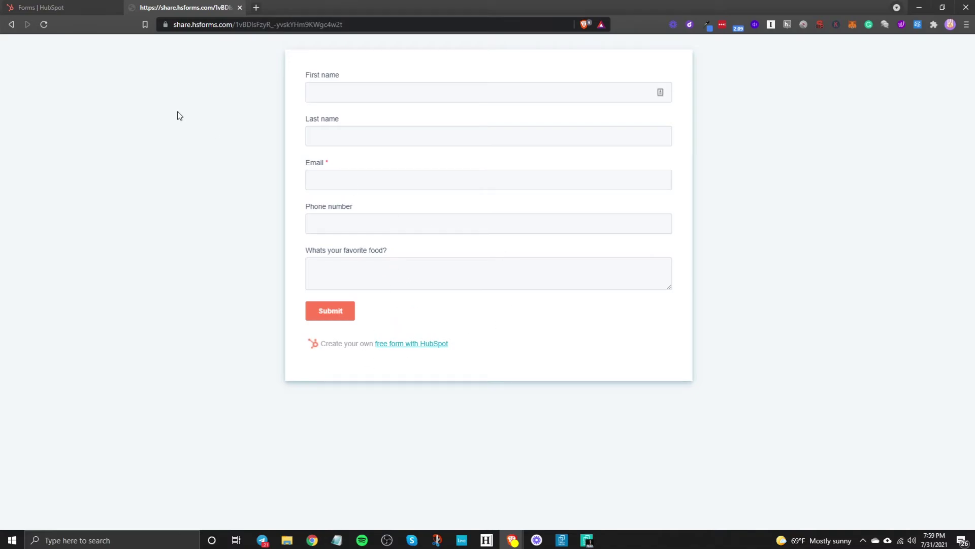
Fill the live form with the test contact's first and last name, email, phone and Pizza, then submit.
left_click(67, 5)
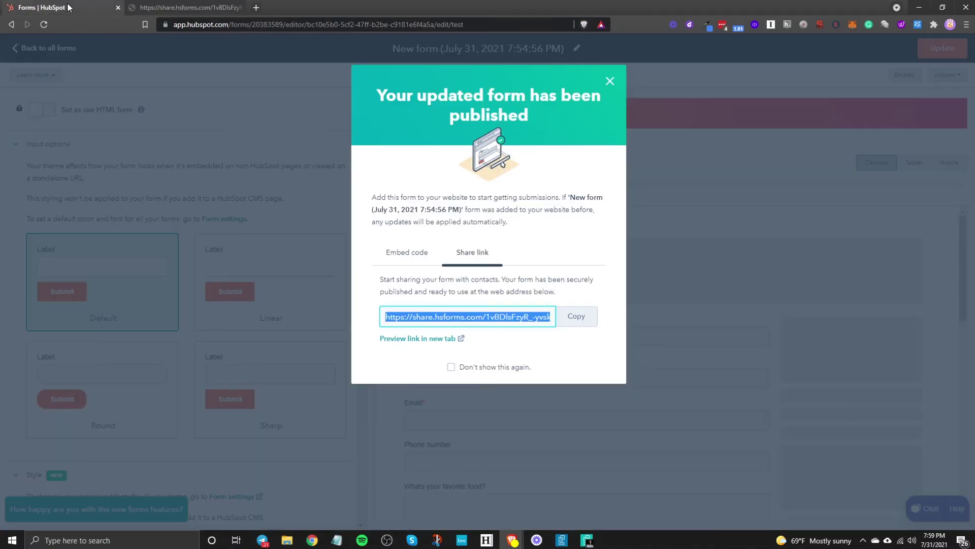
left_click(173, 8)
left_click(378, 92)
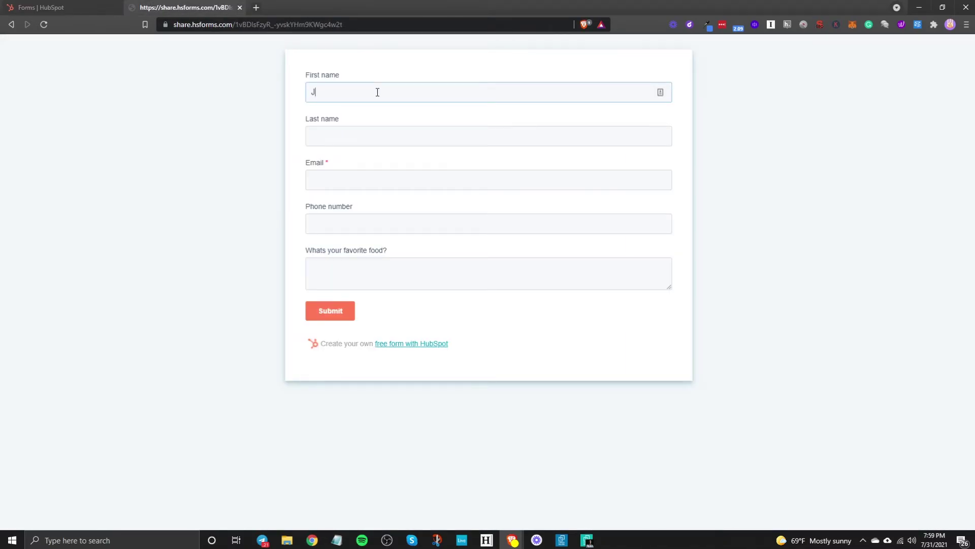
type("Jelani")
key("Tab")
key("Tab")
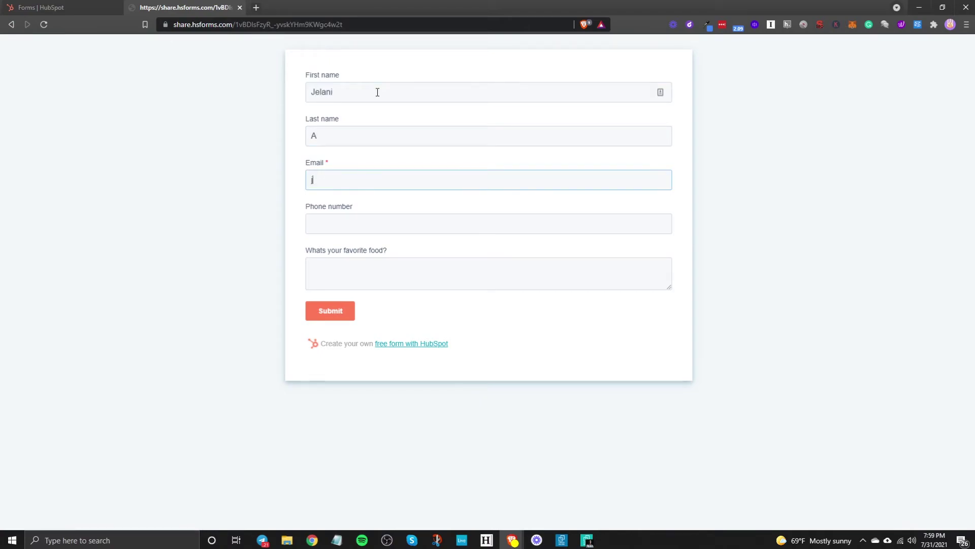
key("Tab")
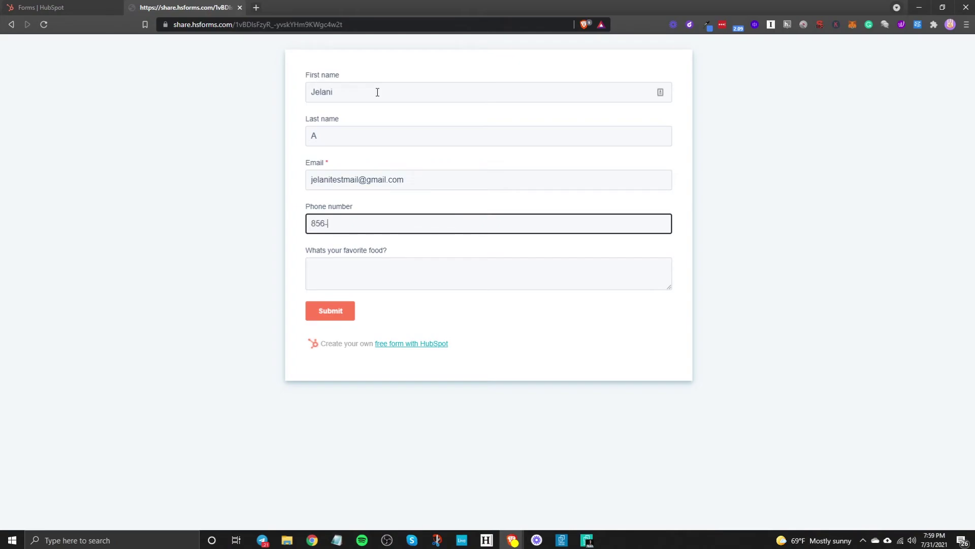
key("Tab")
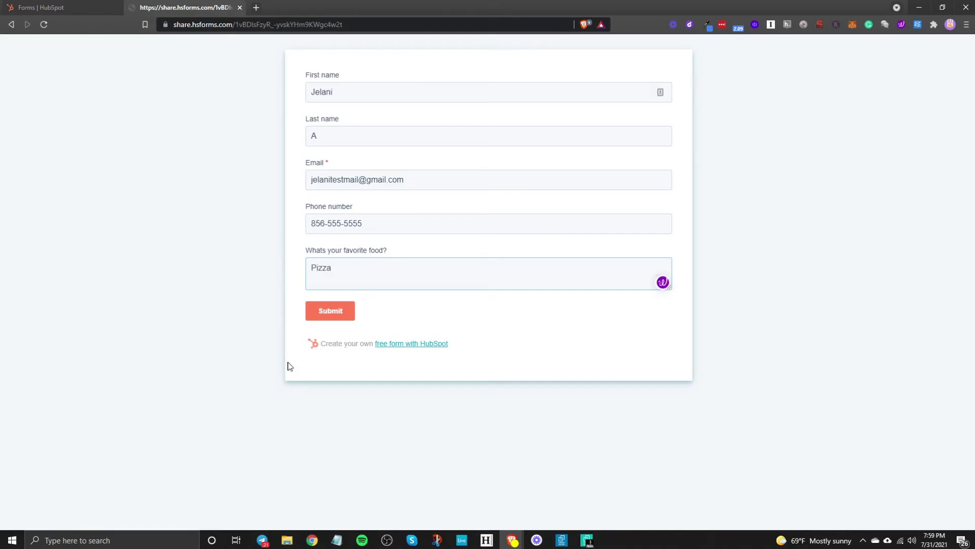
left_click(342, 311)
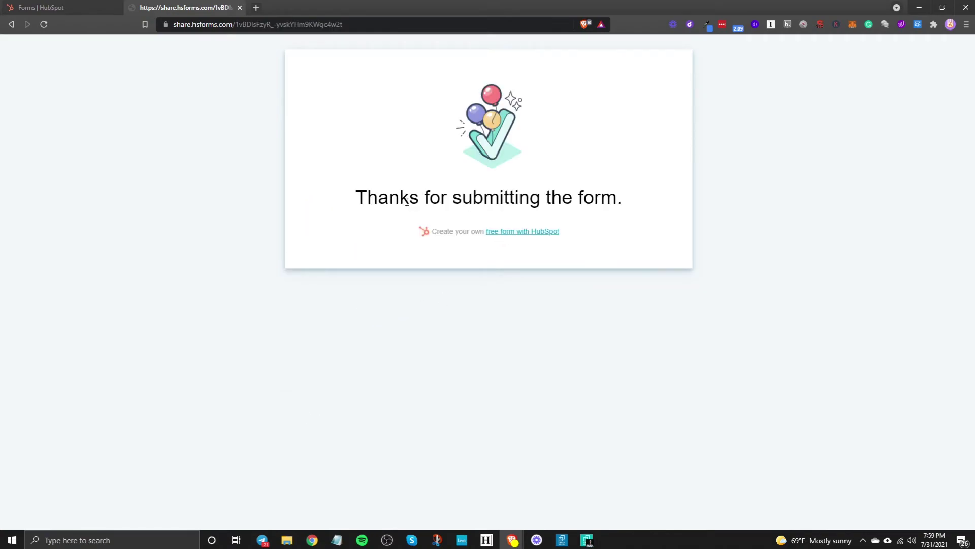
left_click_drag(425, 198, 625, 197)
Back in the form editor, publish the form's latest changes again.
left_click(81, 7)
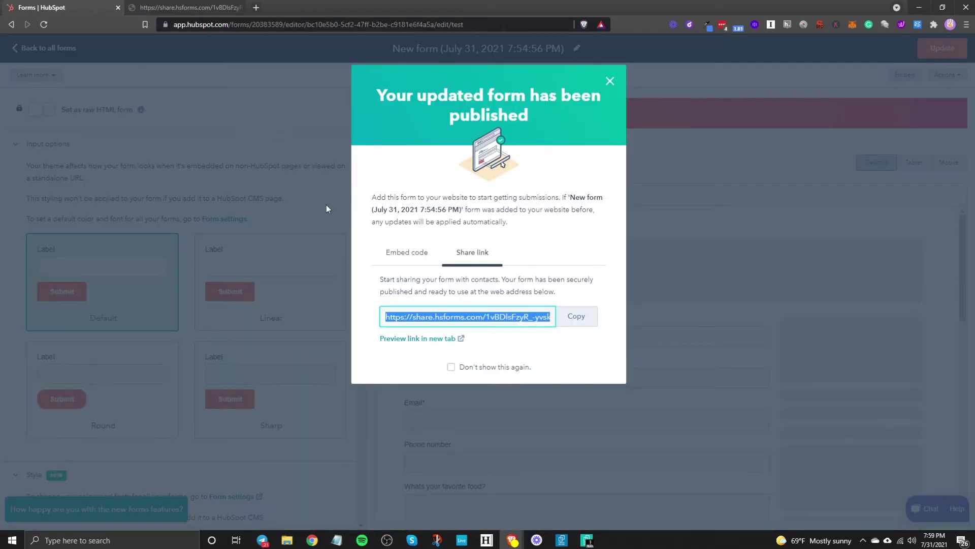
left_click(612, 81)
left_click(943, 49)
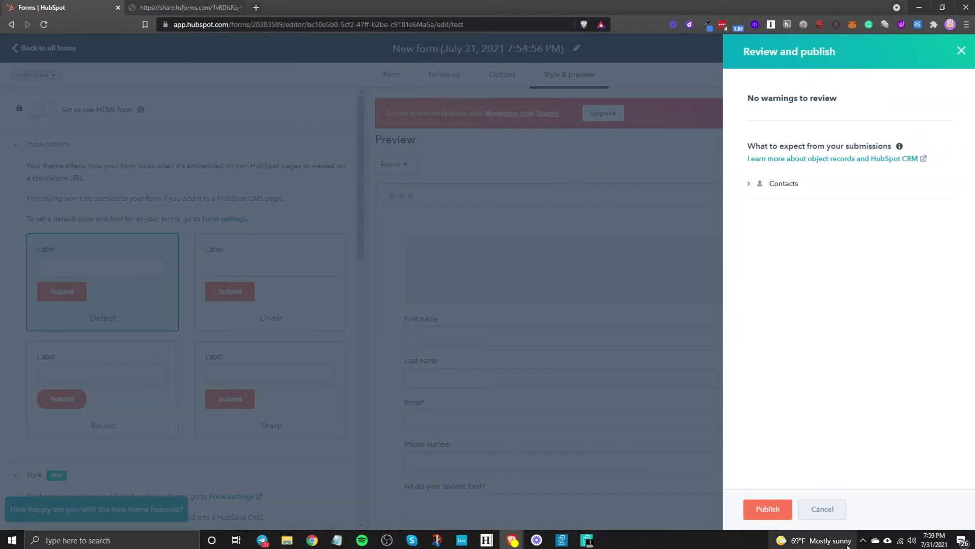
left_click(775, 509)
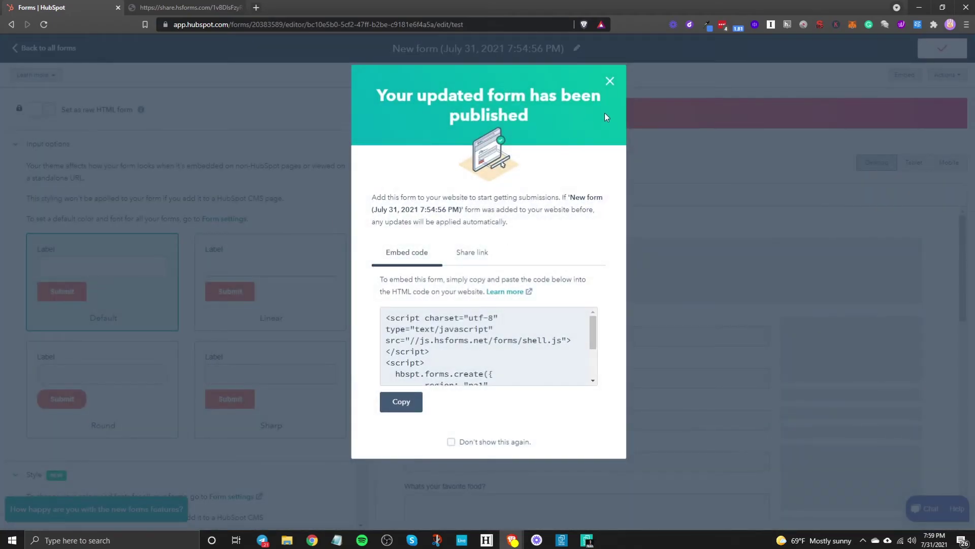
left_click(610, 82)
Leave the forms list for Contacts and open the new test contact's record.
left_click(32, 48)
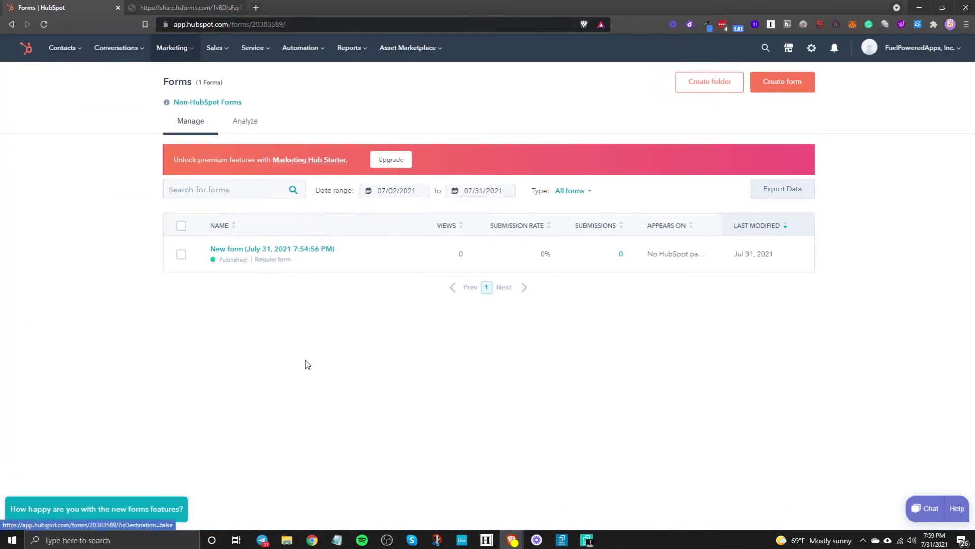
mouse_move(62, 47)
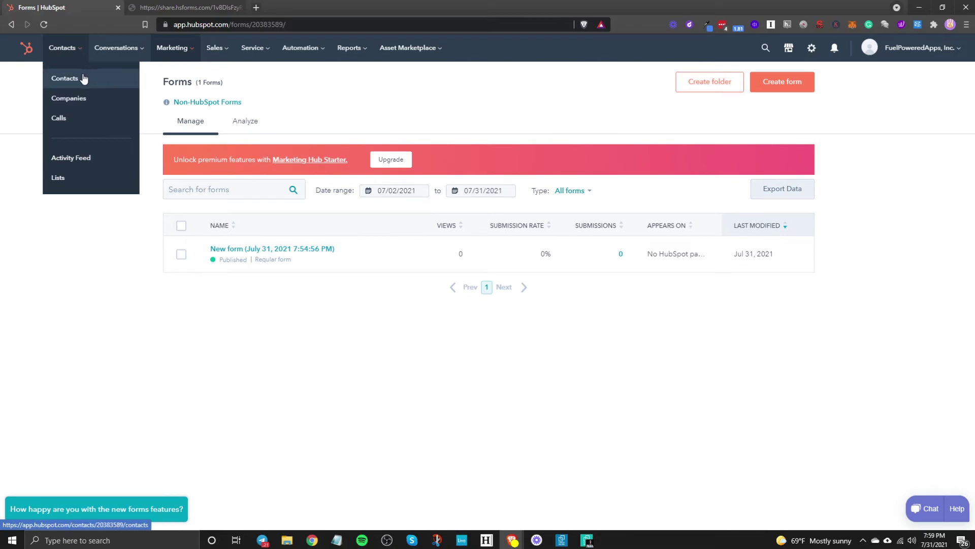
left_click(64, 74)
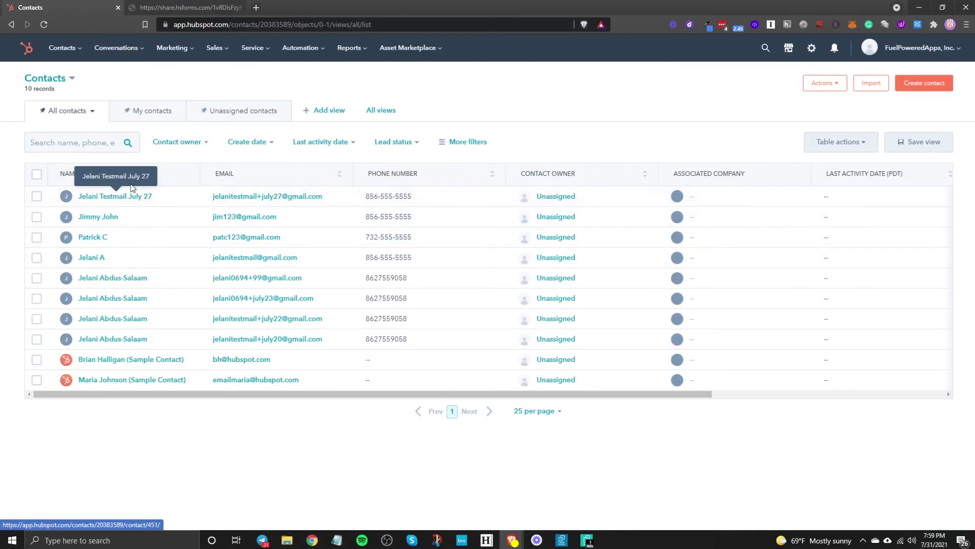
left_click(103, 257)
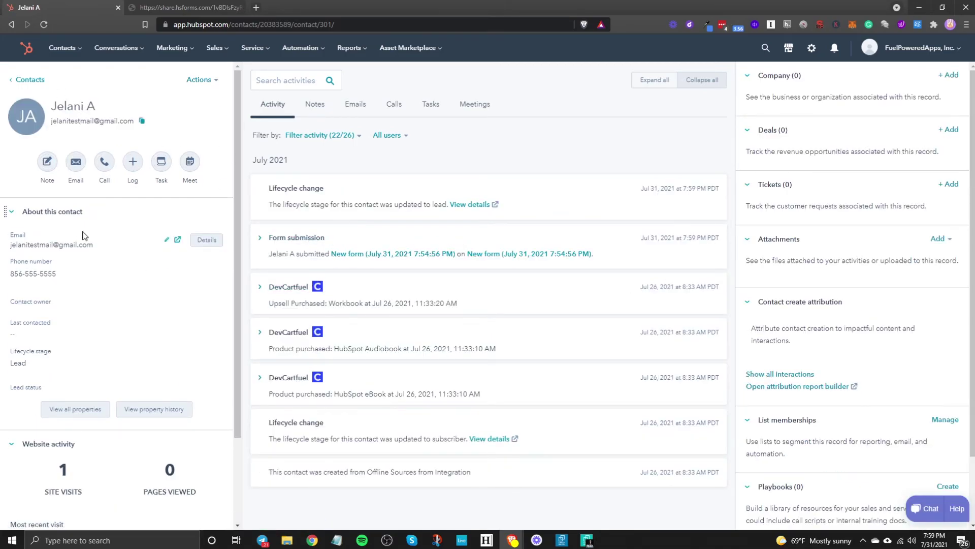
Show every property of the test contact and review its contact information.
scroll(193, 439, "down", 2)
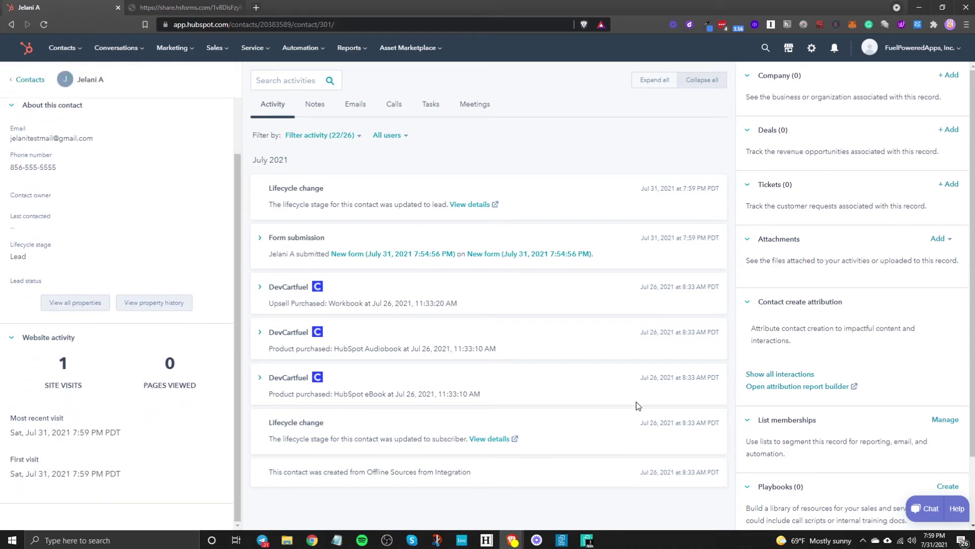
left_click(91, 304)
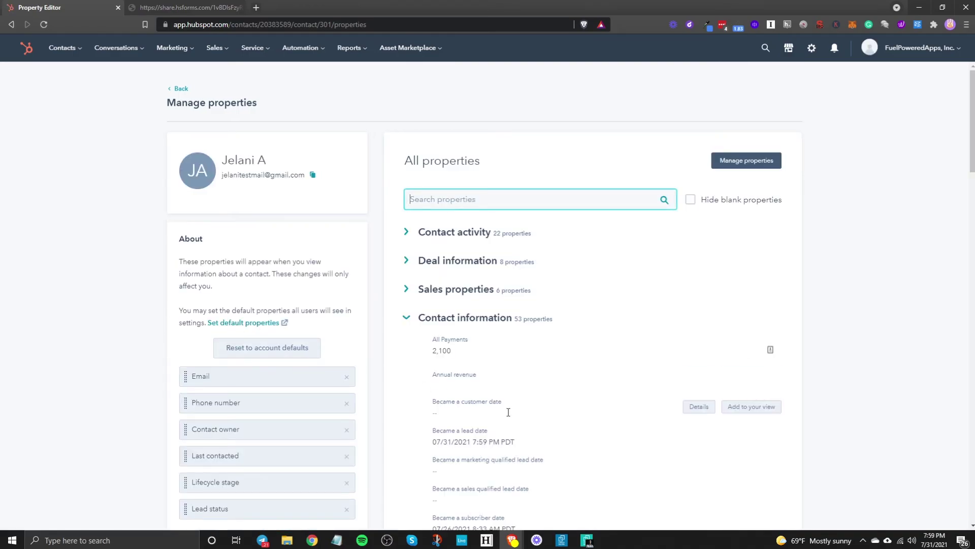
scroll(577, 440, "down", 4)
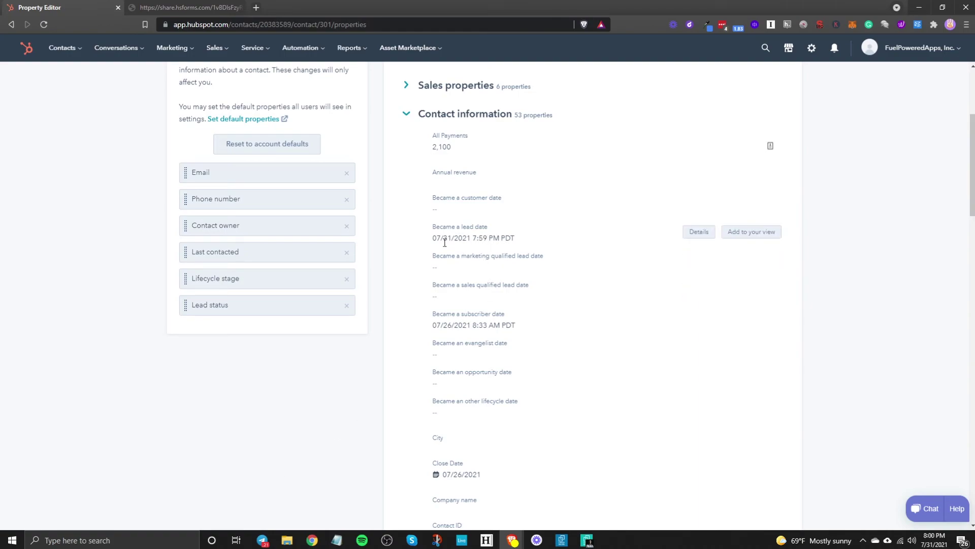
scroll(307, 296, "up", 4)
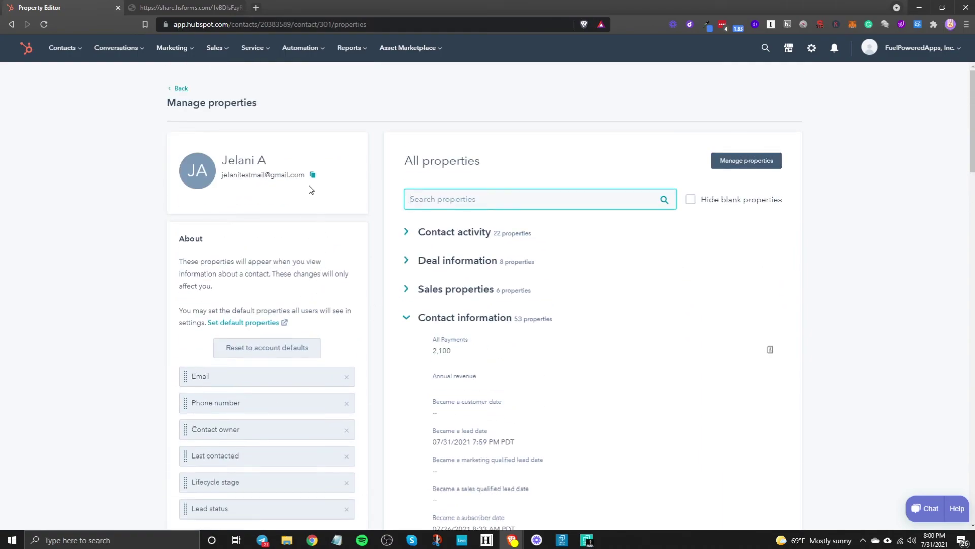
left_click(214, 50)
left_click(172, 47)
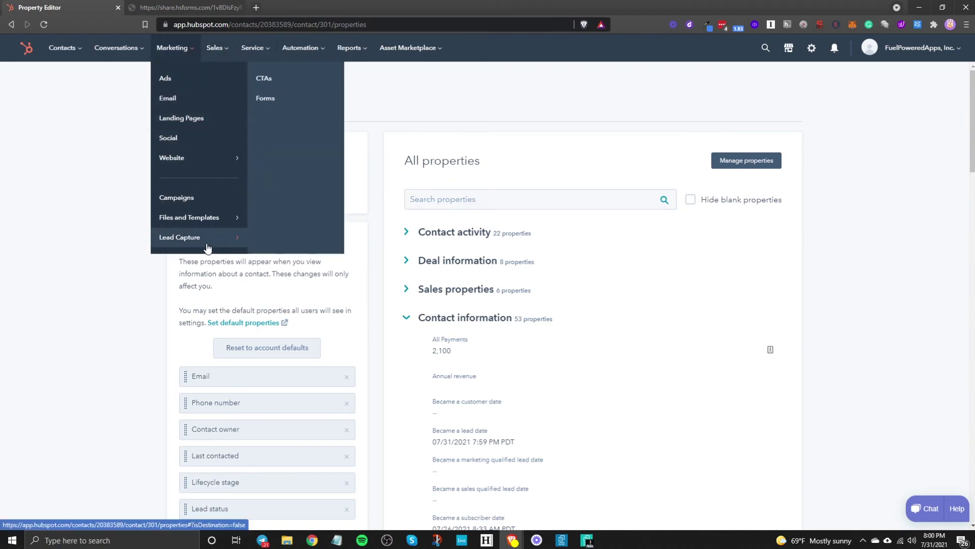
Open the form from the Forms list and switch between its Submissions and Performance views.
left_click(306, 94)
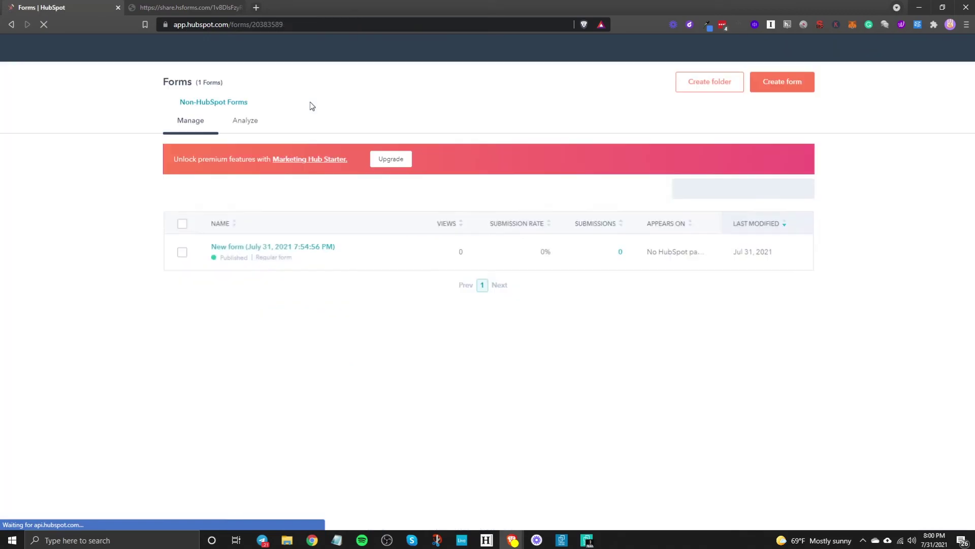
left_click(263, 249)
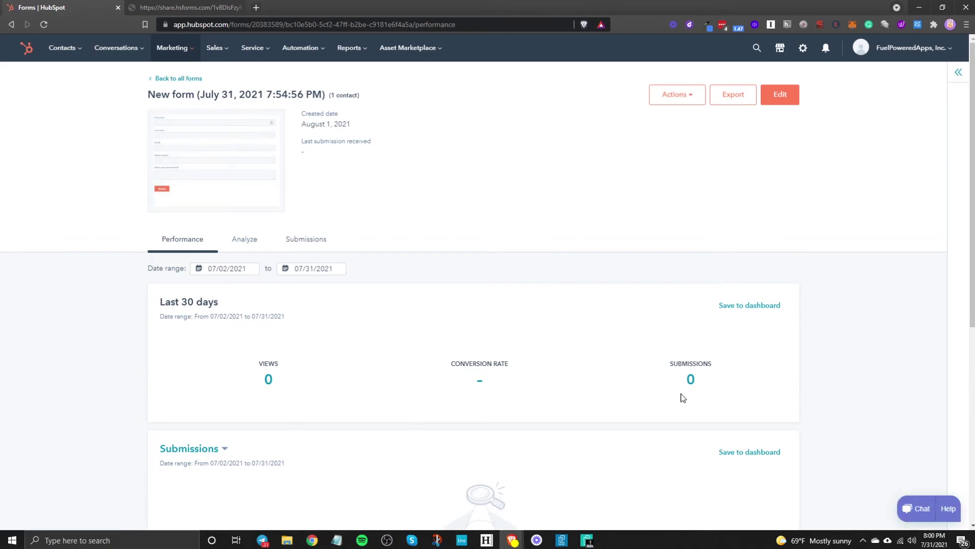
left_click(305, 242)
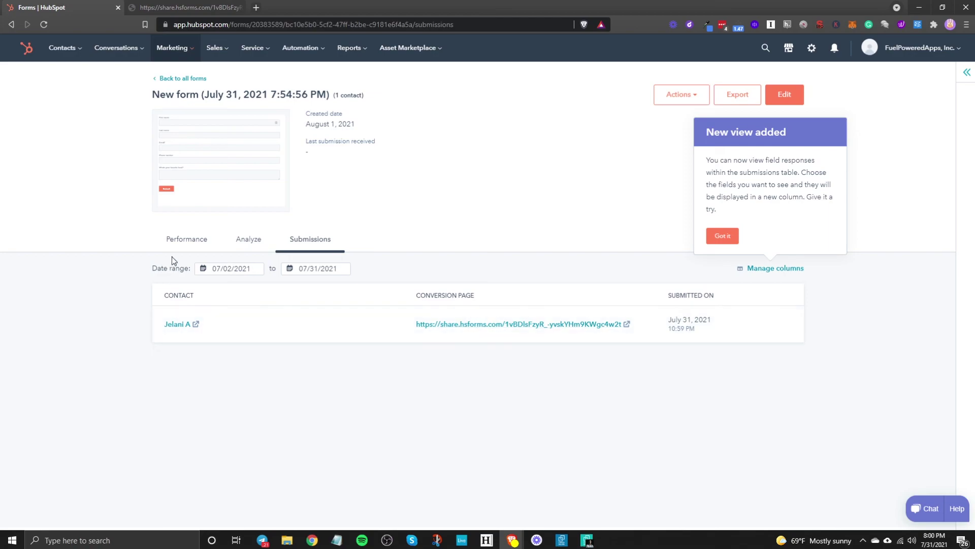
left_click(186, 238)
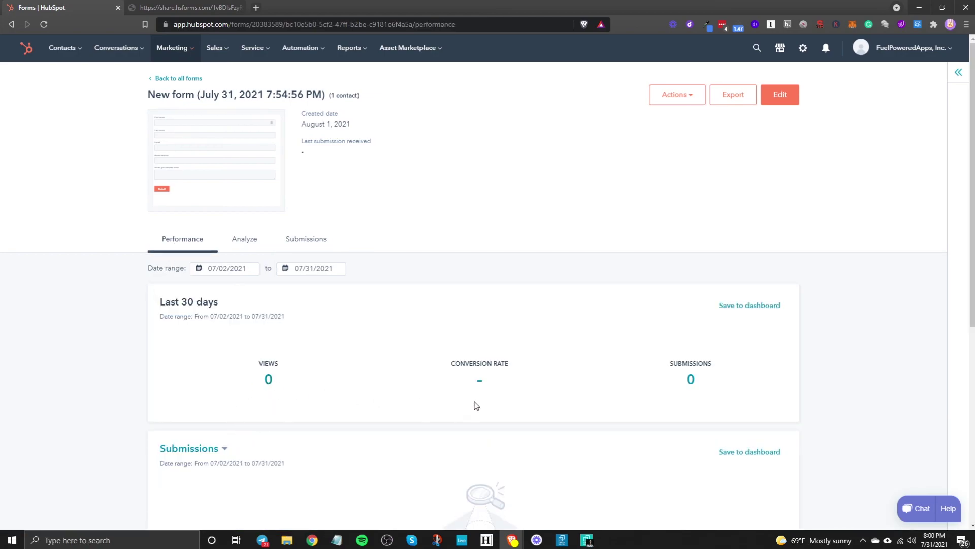
left_click(306, 238)
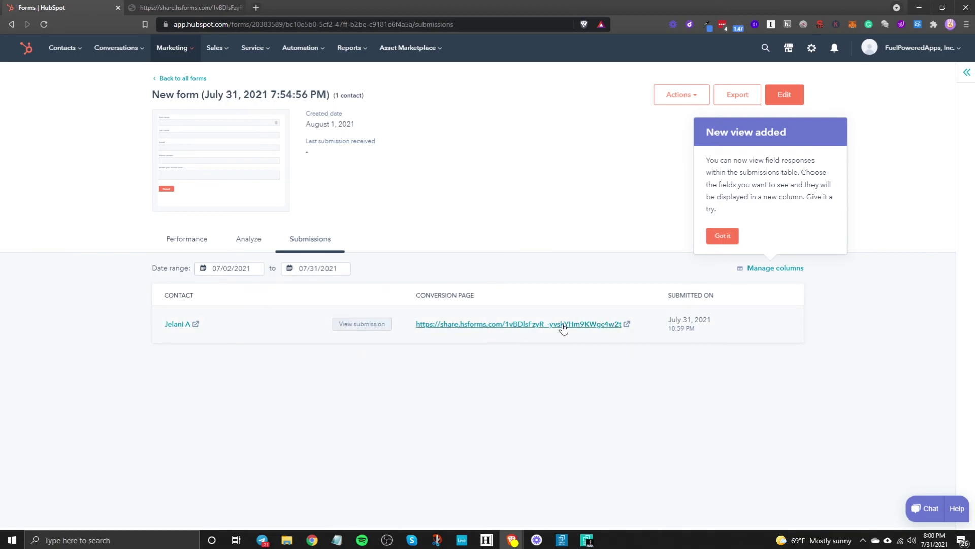
left_click(187, 240)
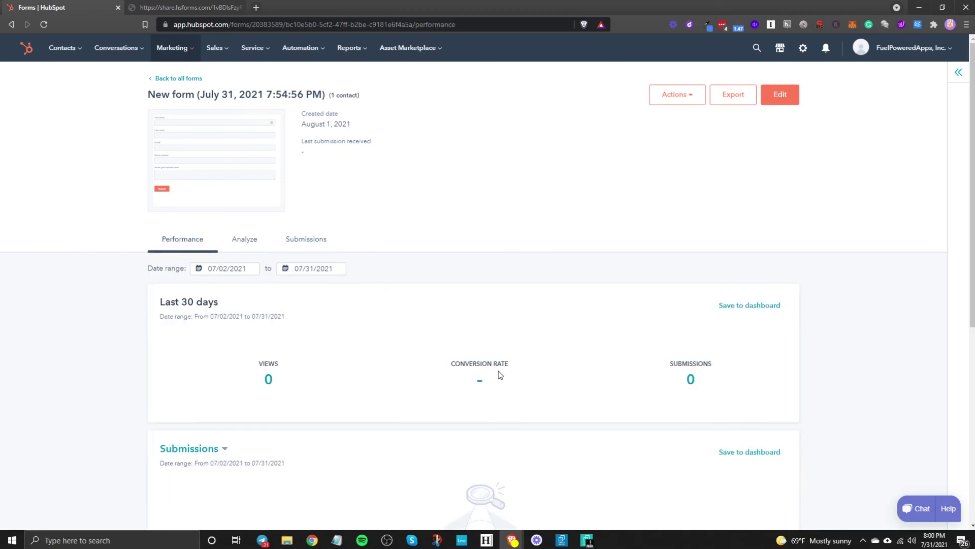
Open the detailed submissions report for the form, then close it.
left_click(690, 380)
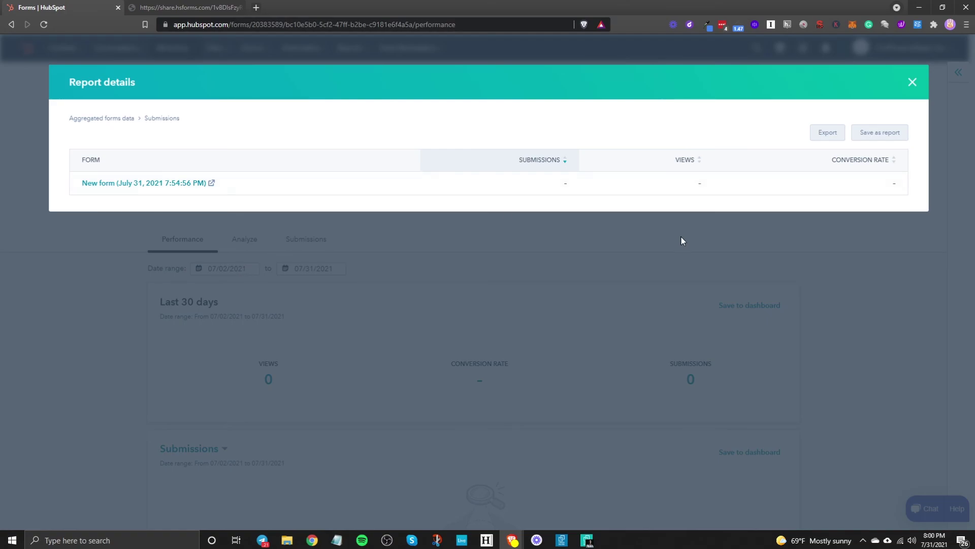
left_click(912, 83)
mouse_move(254, 175)
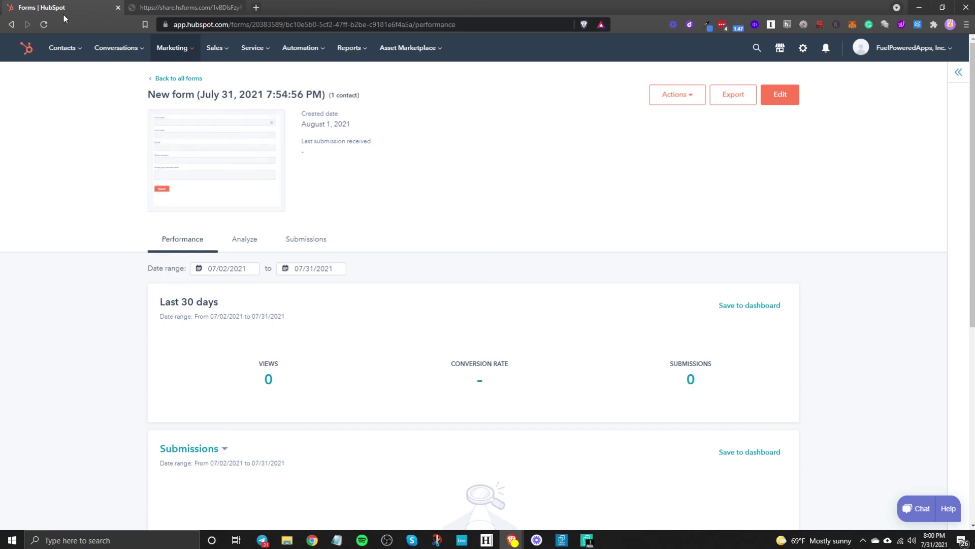
left_click(169, 48)
Choose Forms under Marketing > Lead Capture to list all forms.
left_click(313, 109)
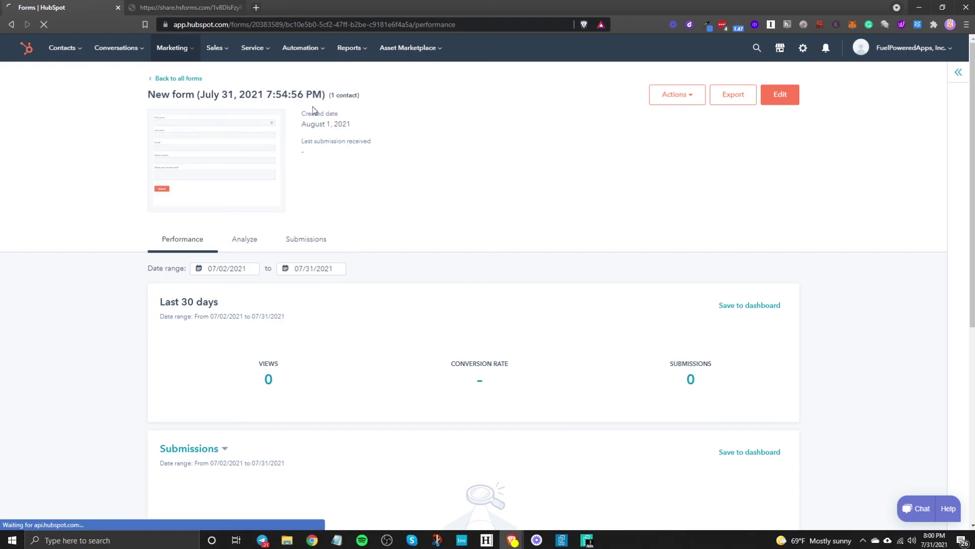